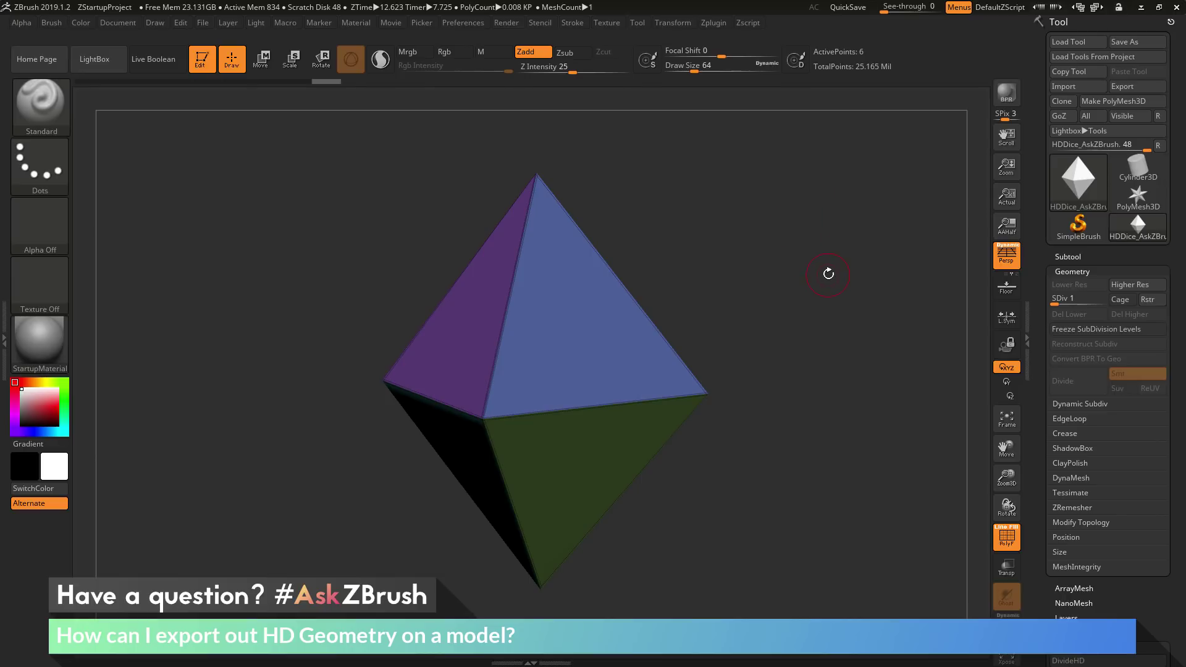
Turn off the polyframe display and raise the dice mesh to subdivision level 9
mouse_move(815, 320)
mouse_down()
mouse_move(805, 283)
mouse_move(775, 298)
mouse_move(816, 334)
mouse_move(787, 341)
mouse_move(809, 320)
mouse_move(805, 295)
mouse_up()
drag(791, 346, 792, 345)
key(shift+f)
key(d)
key(d)
key(d)
key(d)
key(d)
key(d)
key(d)
key(d)
drag(797, 349, 772, 305)
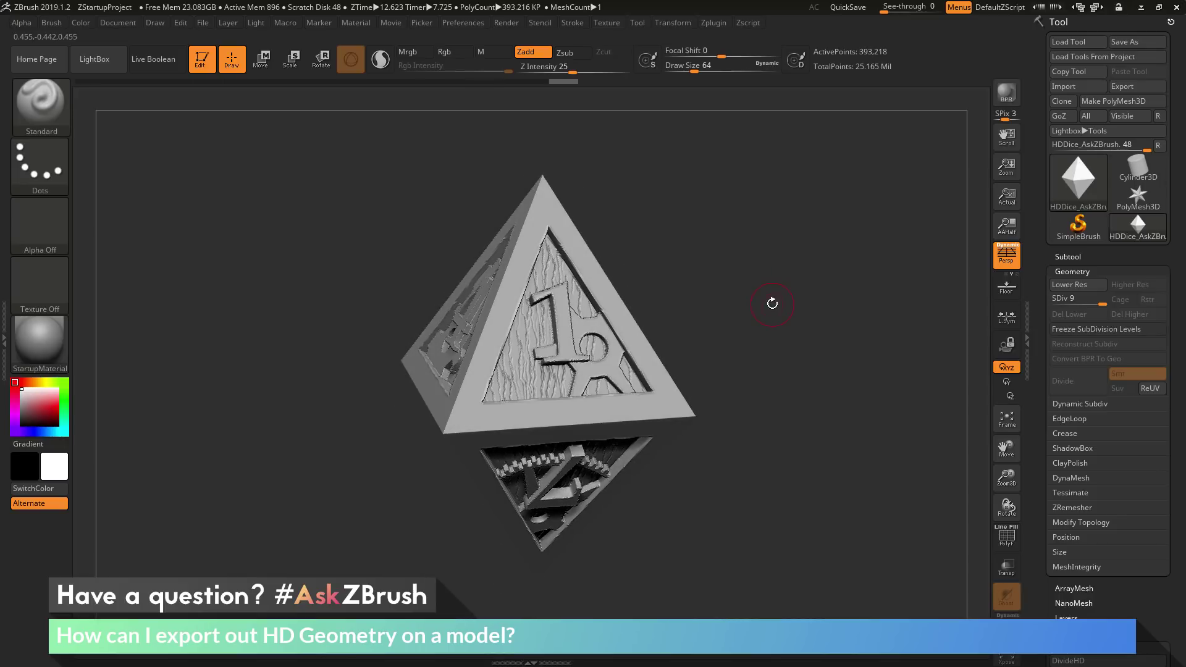
mouse_move(843, 362)
mouse_down()
mouse_move(840, 337)
mouse_move(837, 349)
mouse_up()
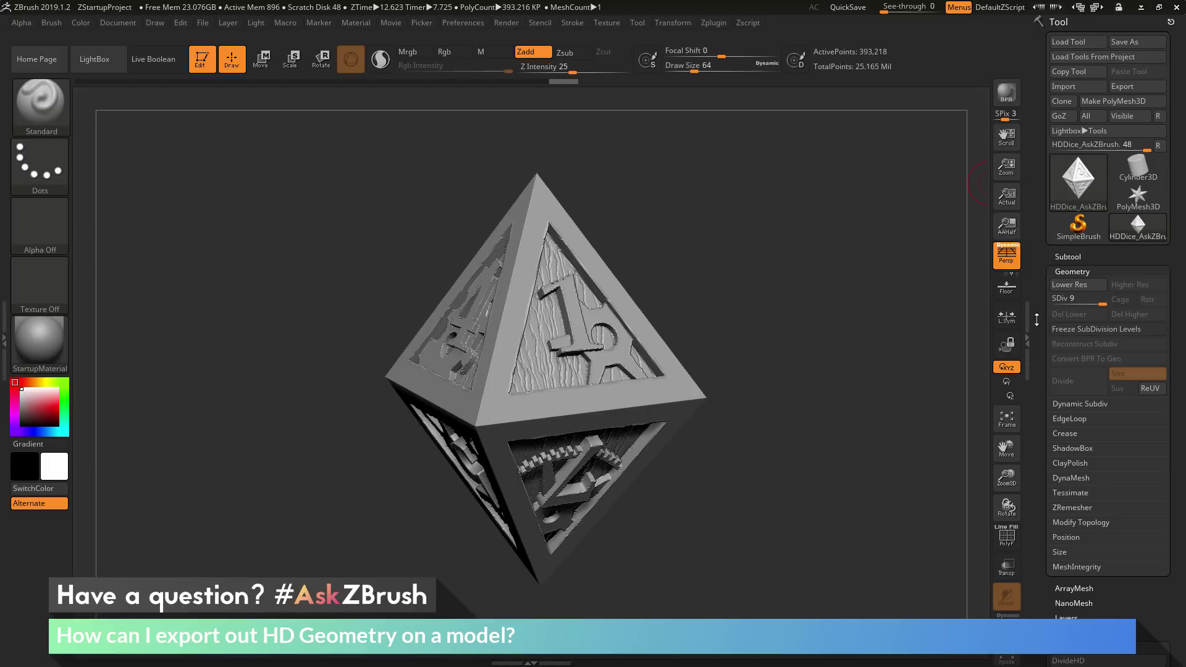
Examine the dice's subdivision and Geometry HD settings and render a preview of its full HD detail
scroll(1040, 341, down, 5)
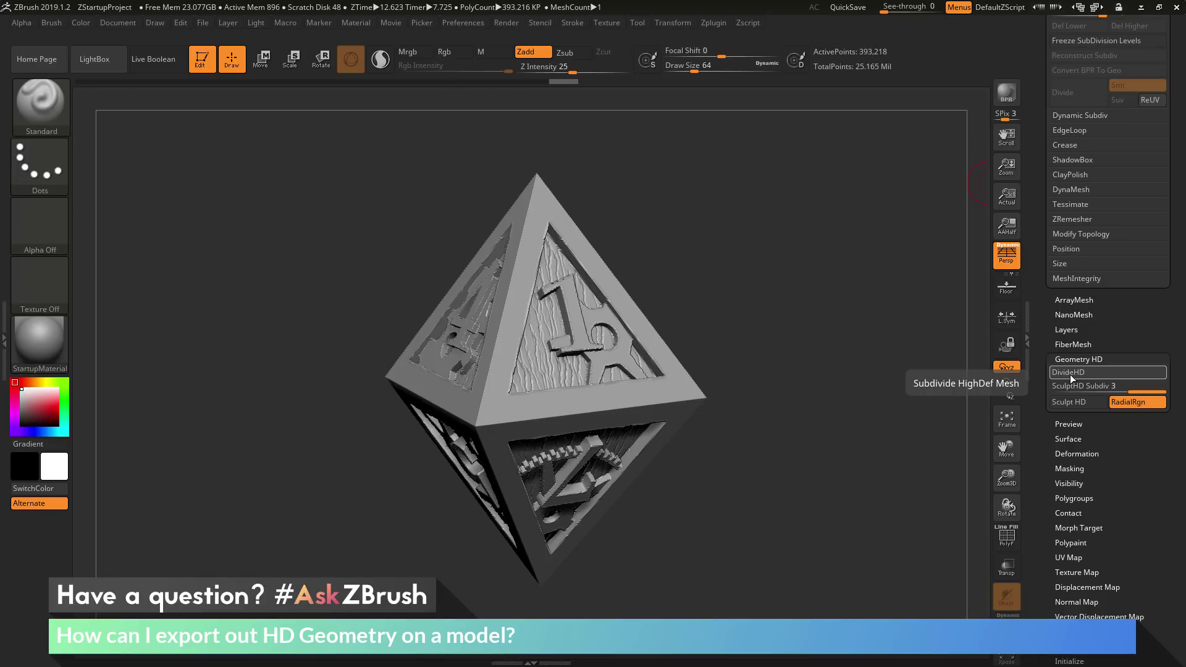
drag(914, 373, 918, 371)
scroll(1068, 189, up, 5)
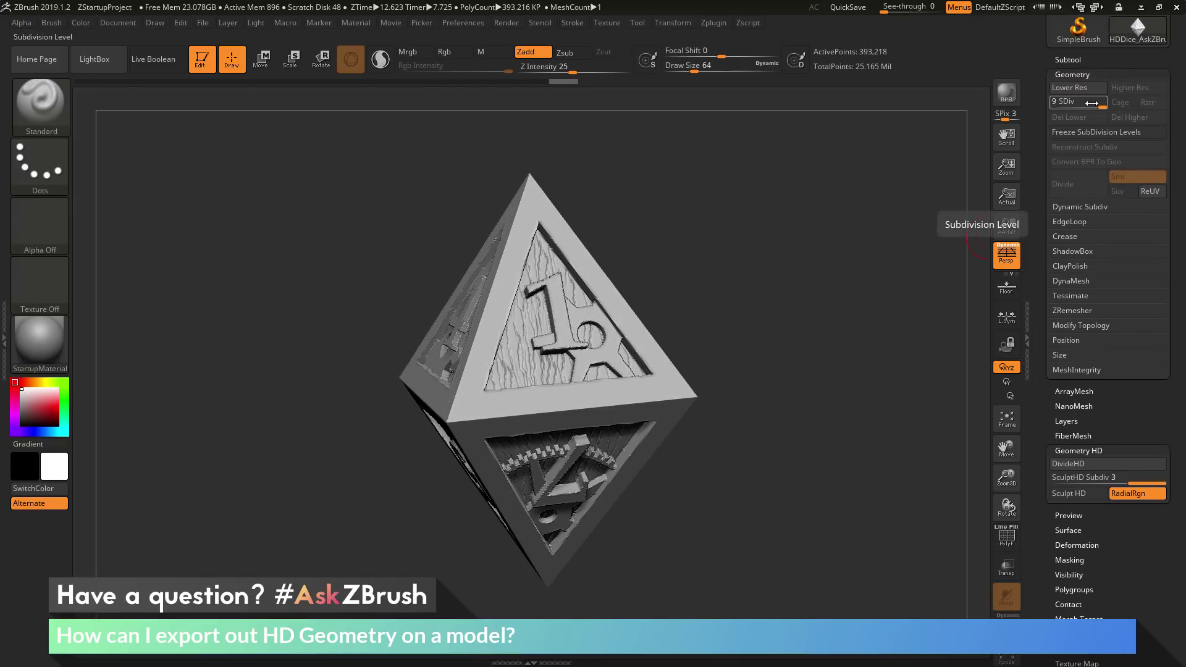
drag(929, 233, 696, 281)
drag(717, 327, 805, 346)
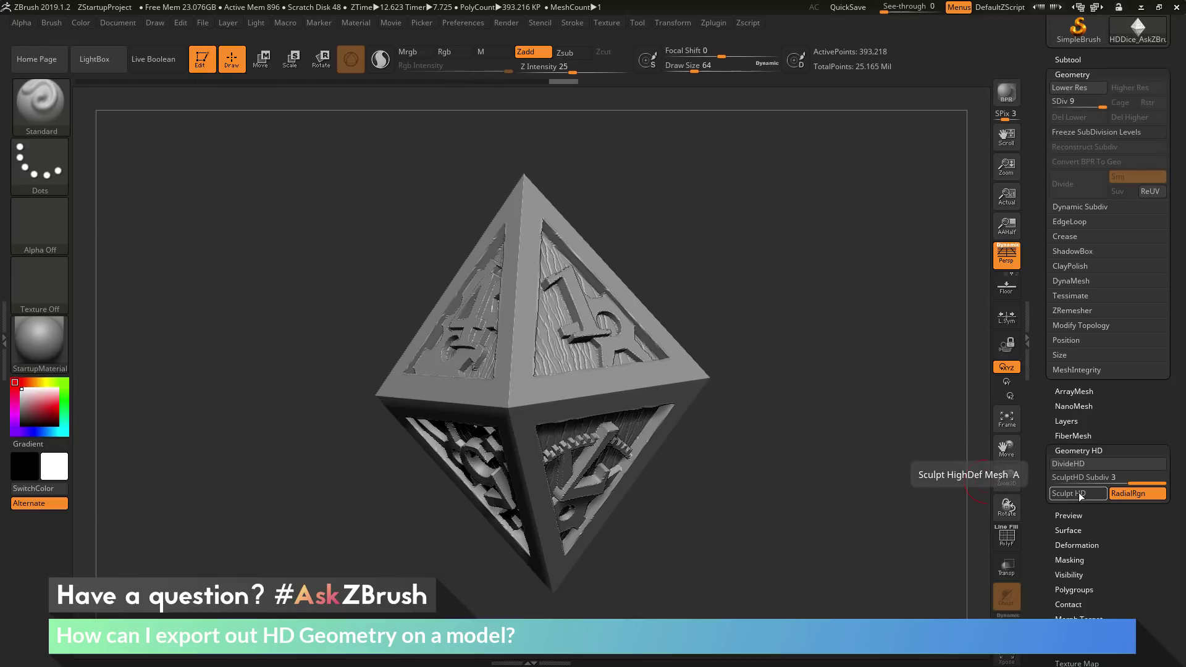
key(a)
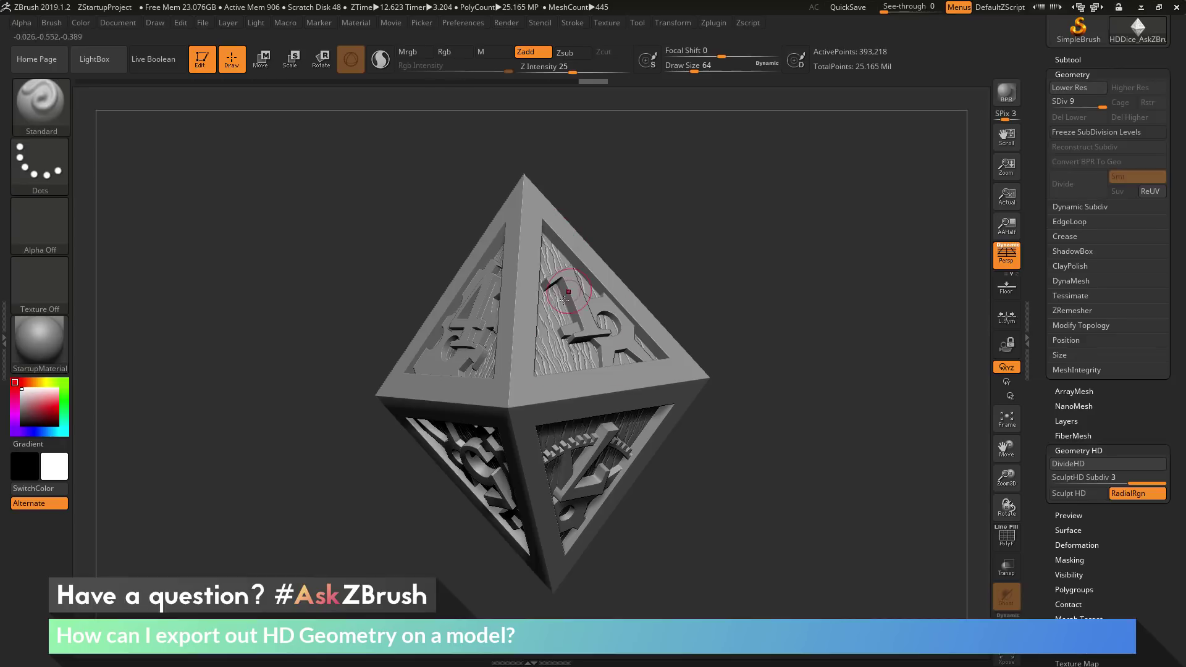
Enter Sculpt HD mode on the region around the dice face numbered 1
drag(811, 327, 772, 303)
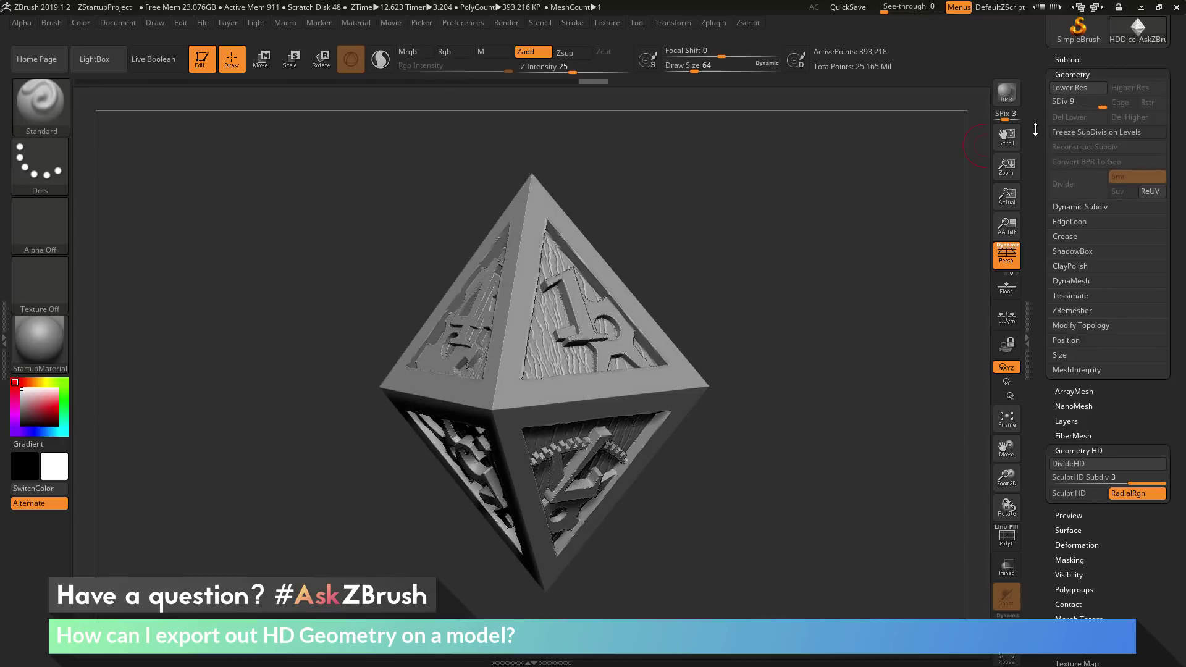
scroll(1095, 80, up, 5)
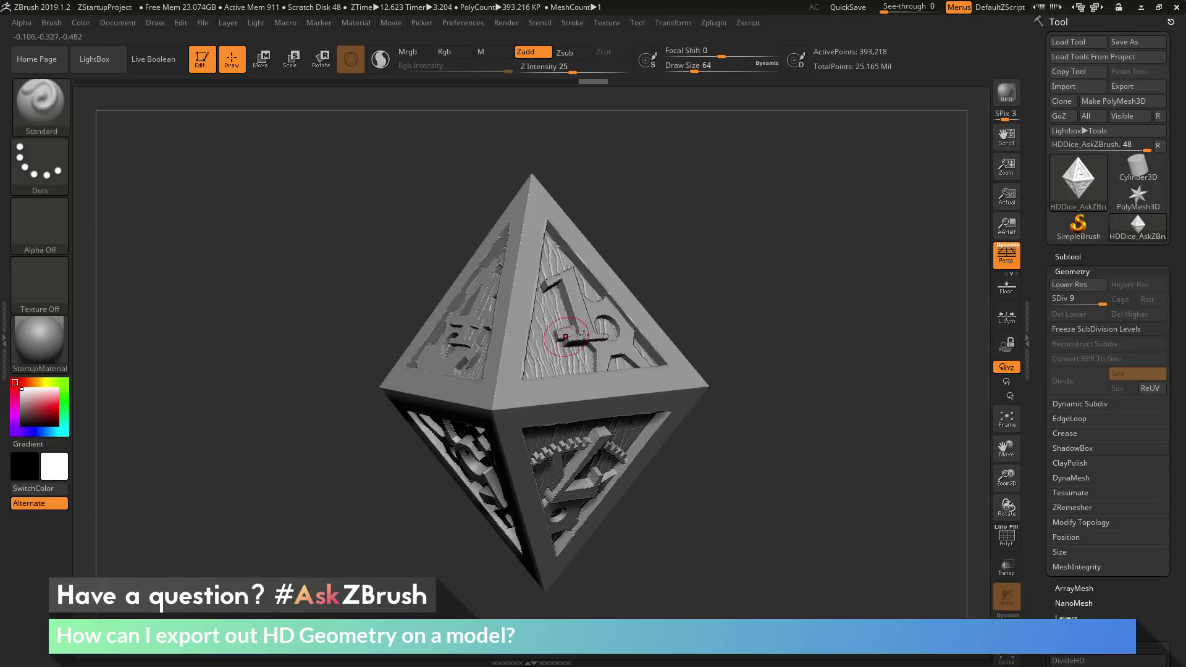
scroll(1036, 292, down, 4)
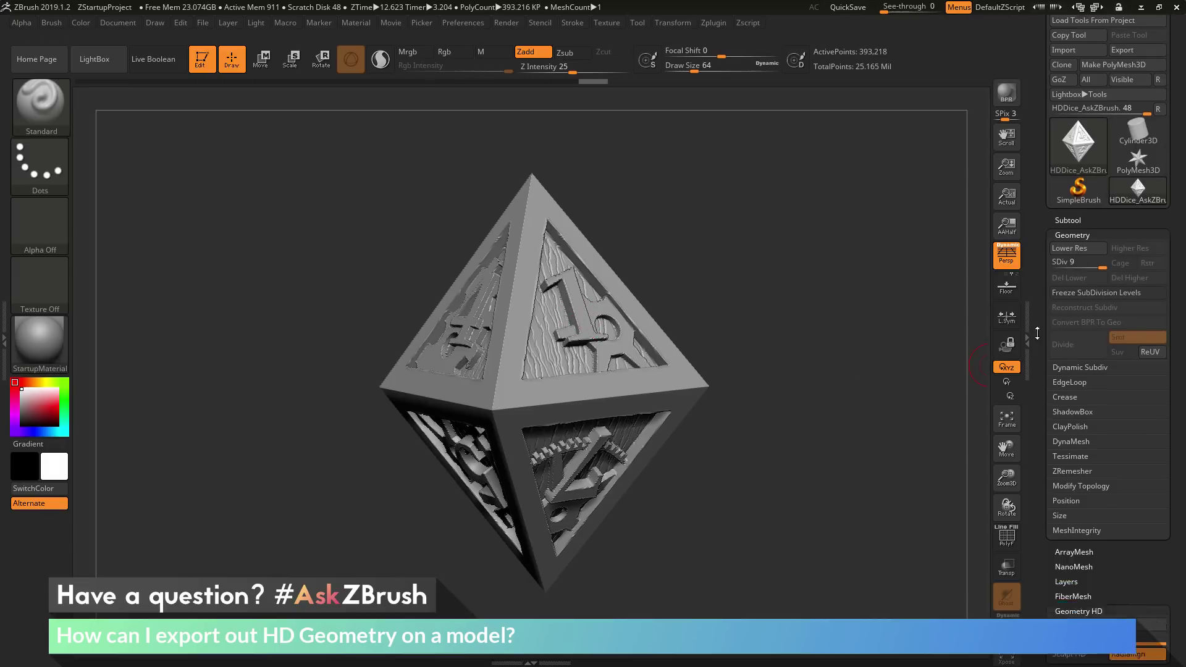
scroll(1035, 293, down, 1)
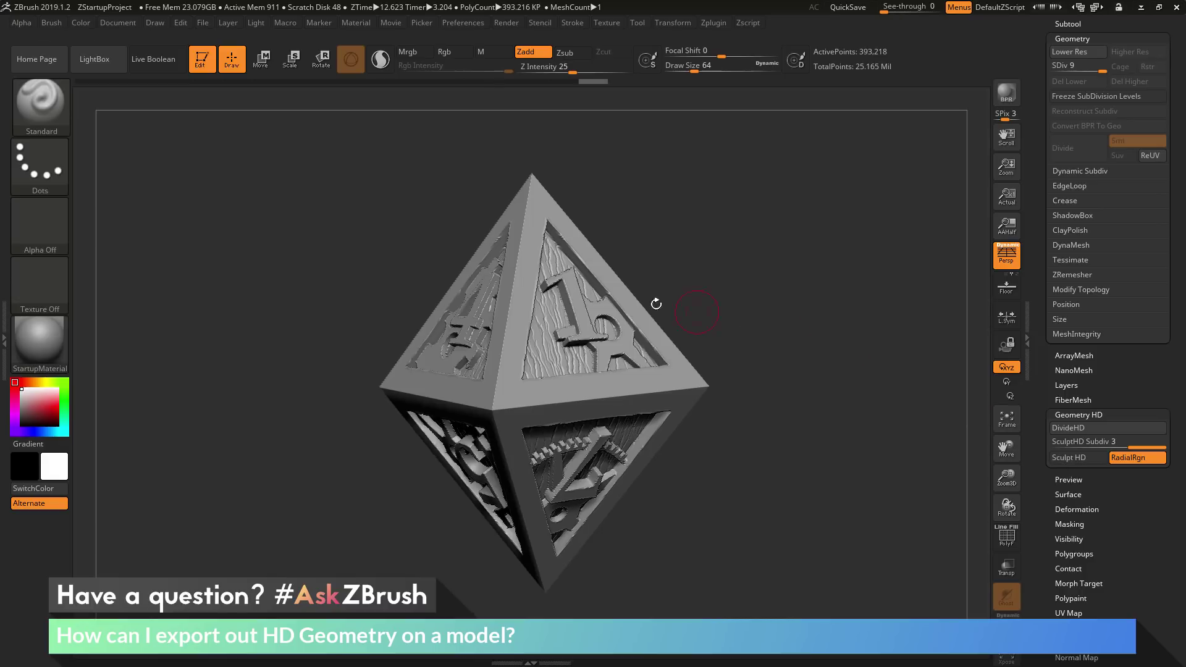
drag(834, 344, 543, 315)
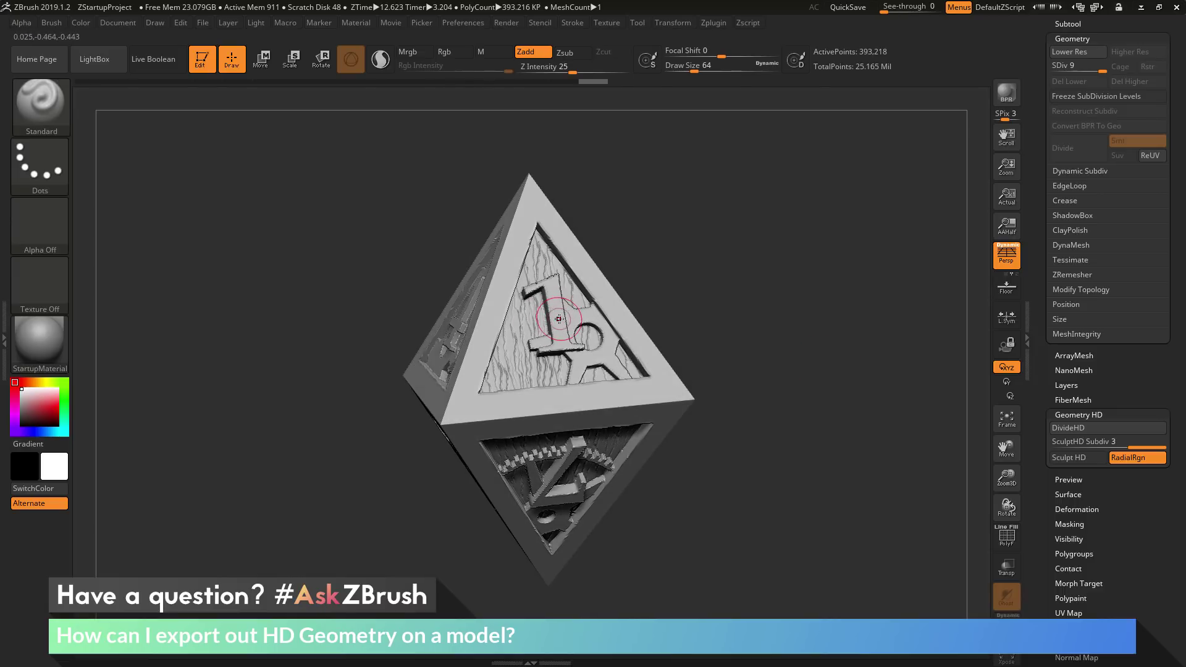
key(a)
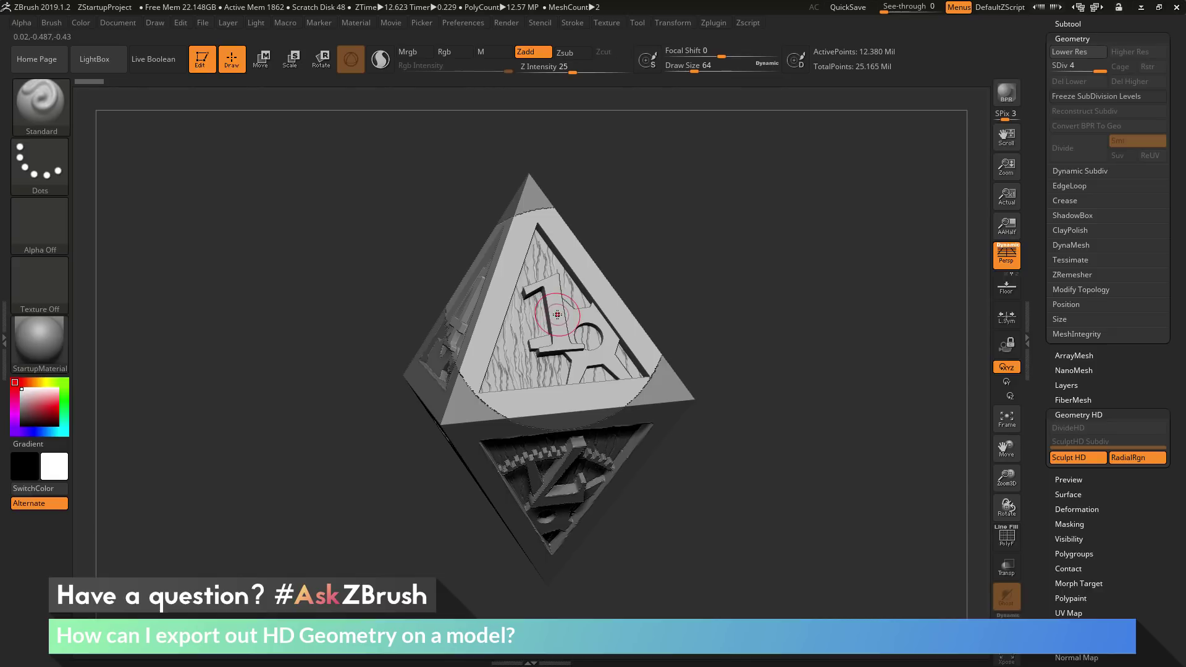
Examine the isolated HD region of the dice from several sides
mouse_move(558, 315)
mouse_down()
mouse_move(506, 281)
mouse_move(737, 269)
mouse_move(543, 290)
mouse_up()
drag(769, 262, 519, 285)
drag(757, 256, 810, 327)
drag(797, 371, 805, 342)
drag(789, 319, 554, 288)
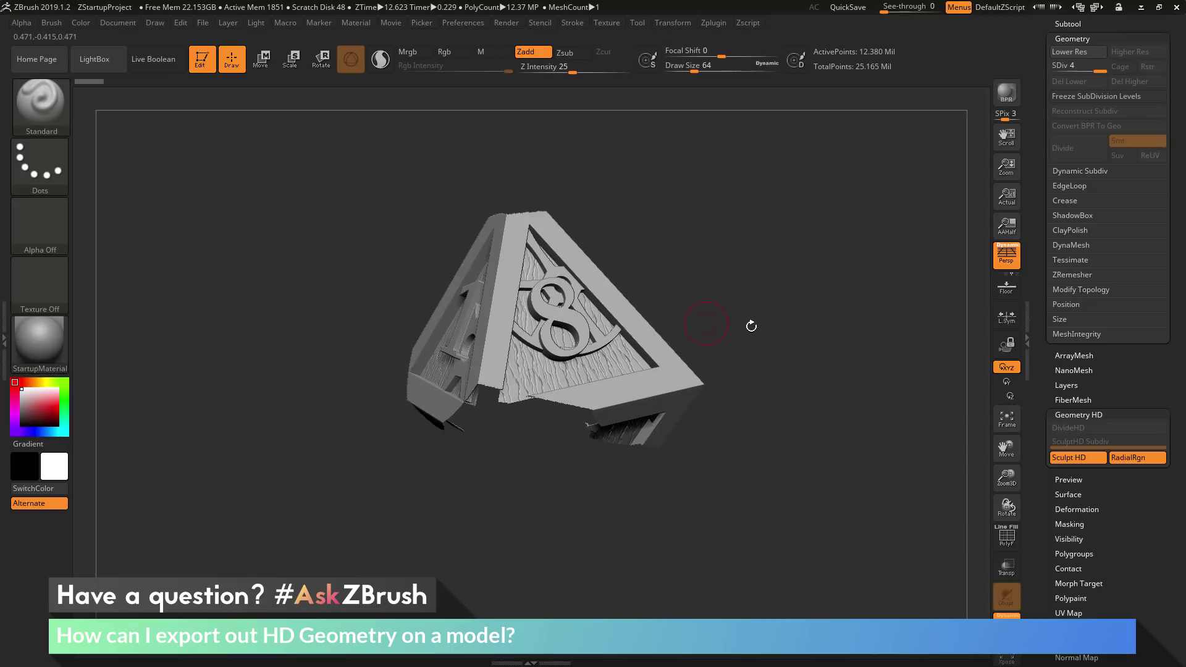
drag(766, 337, 724, 414)
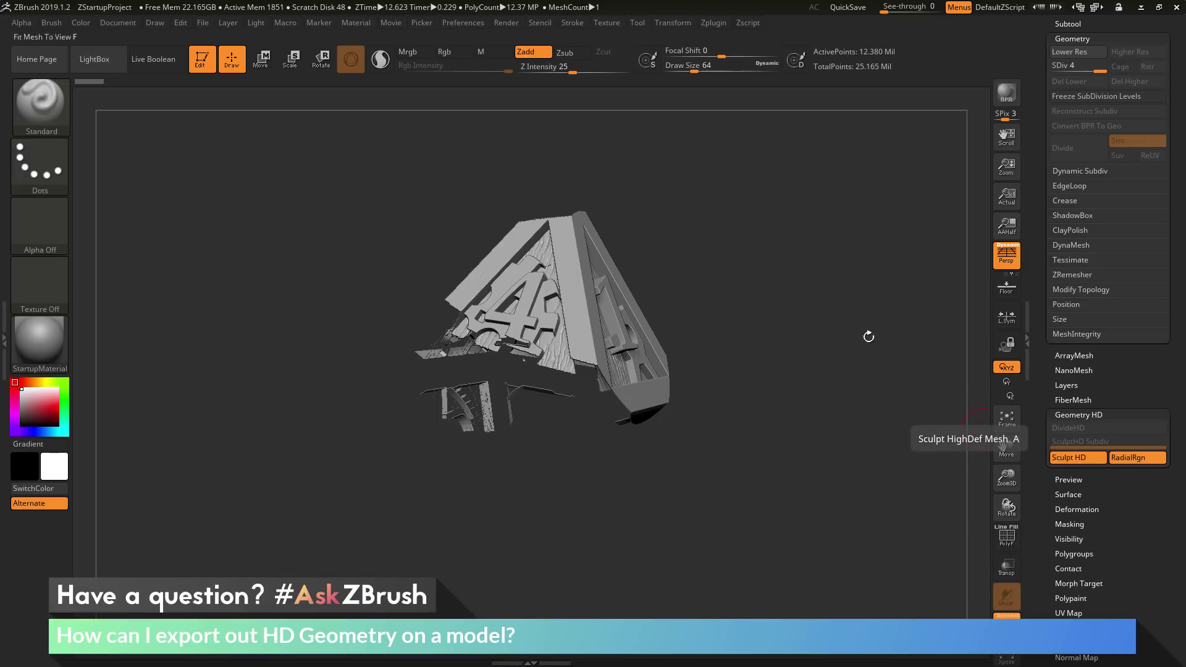
drag(688, 278, 716, 306)
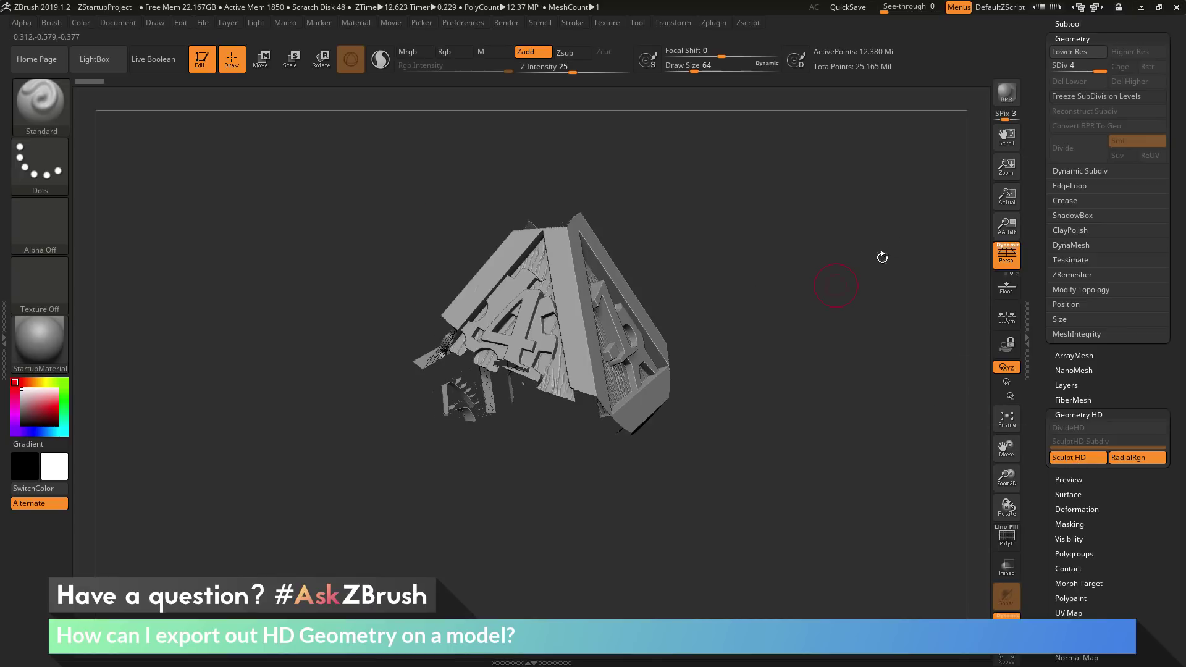
Export the active HD region as HDDice_AskZBrush.obj in OBJ format to the Hd folder on the desktop
scroll(1038, 112, up, 5)
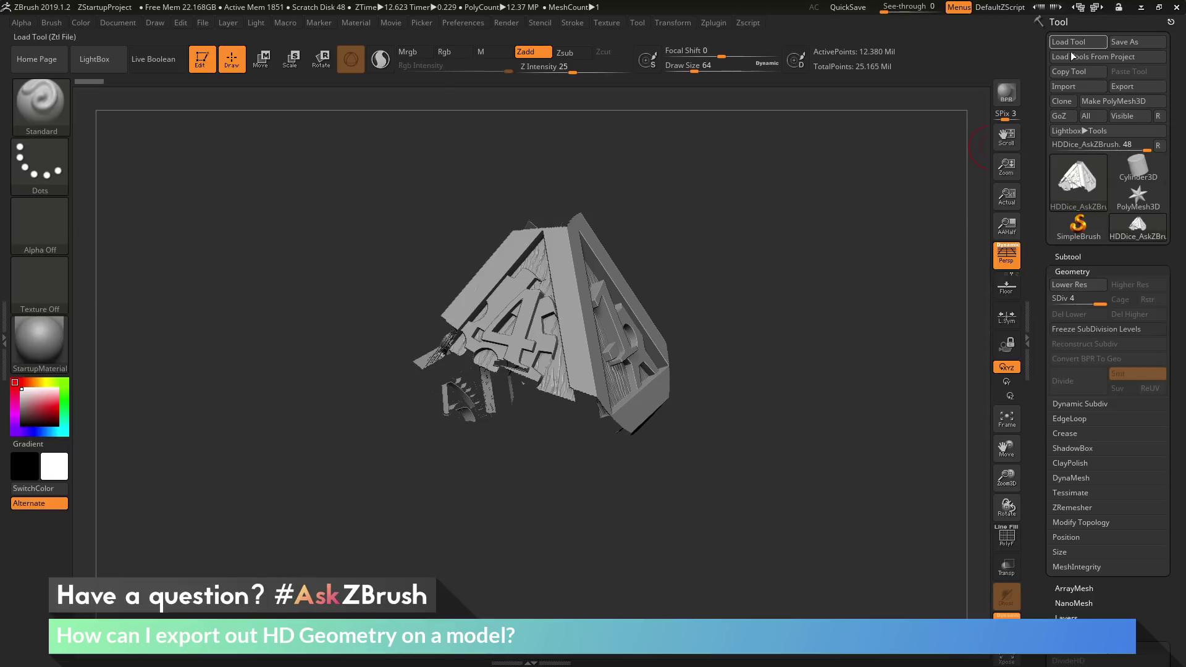
click(1135, 87)
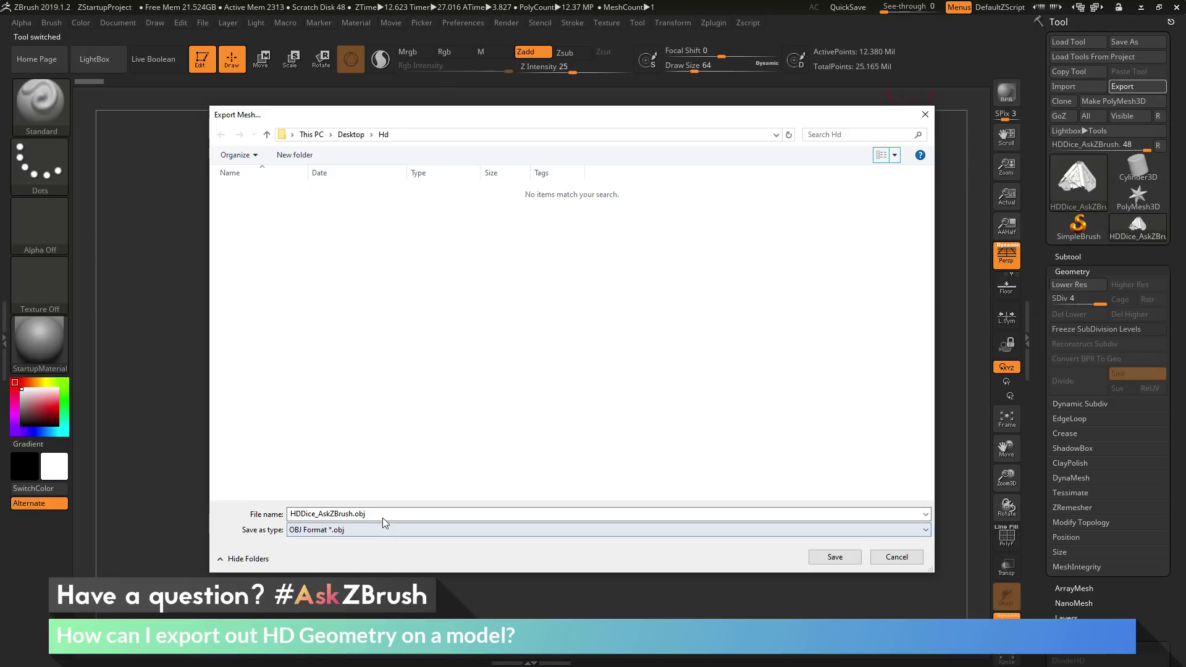
click(835, 558)
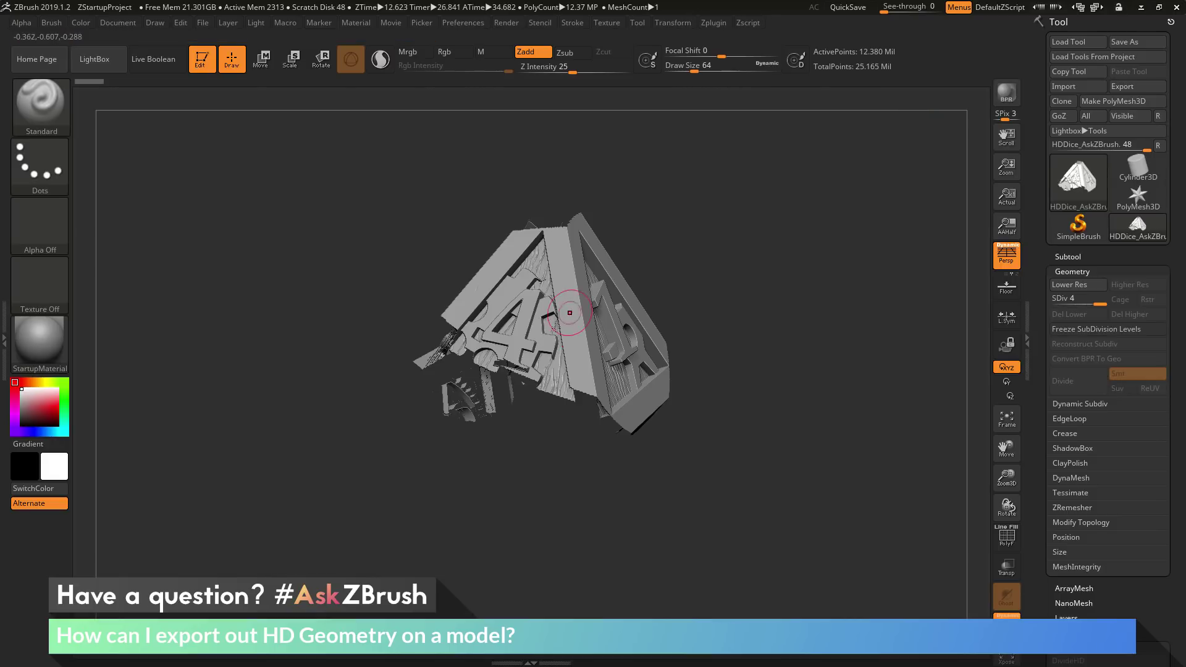
Switch to the PolyMesh3D star tool and import HDDice_AskZBrush.OBJ from the Hd folder
click(1138, 196)
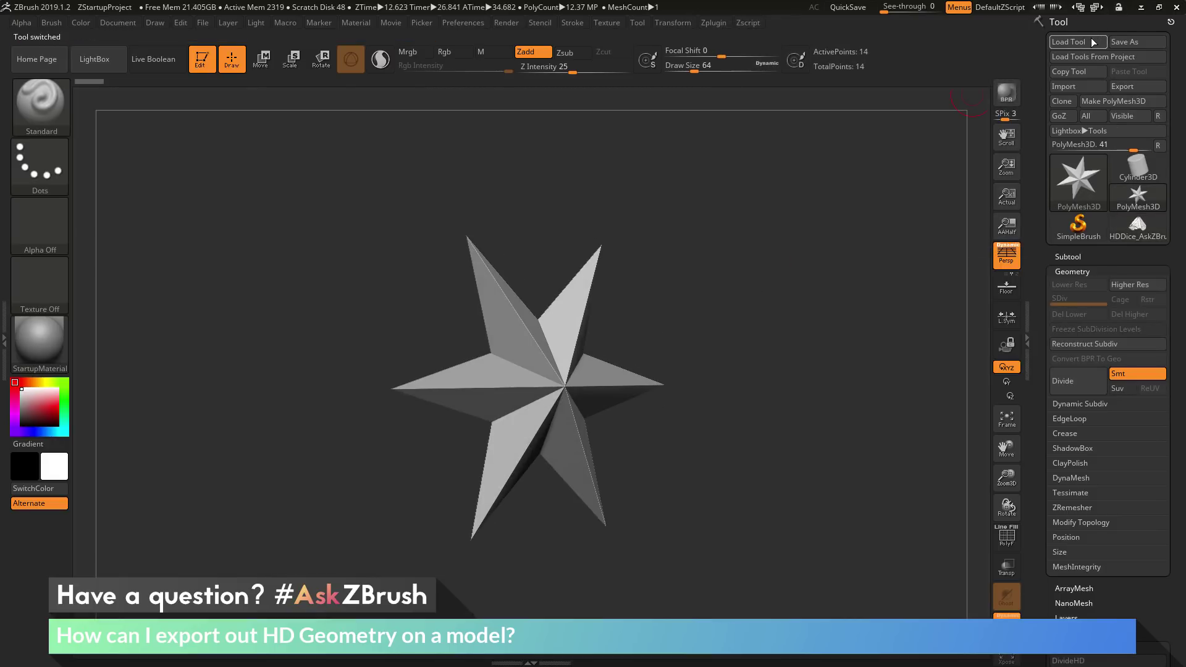
click(1088, 86)
click(265, 191)
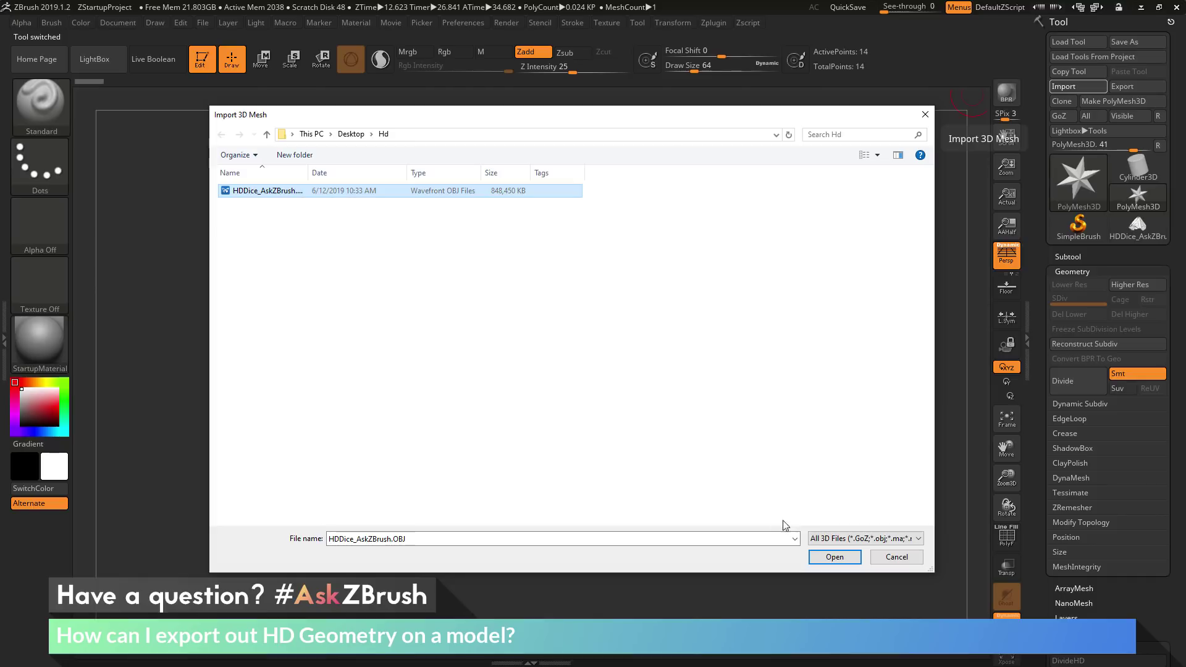
click(835, 556)
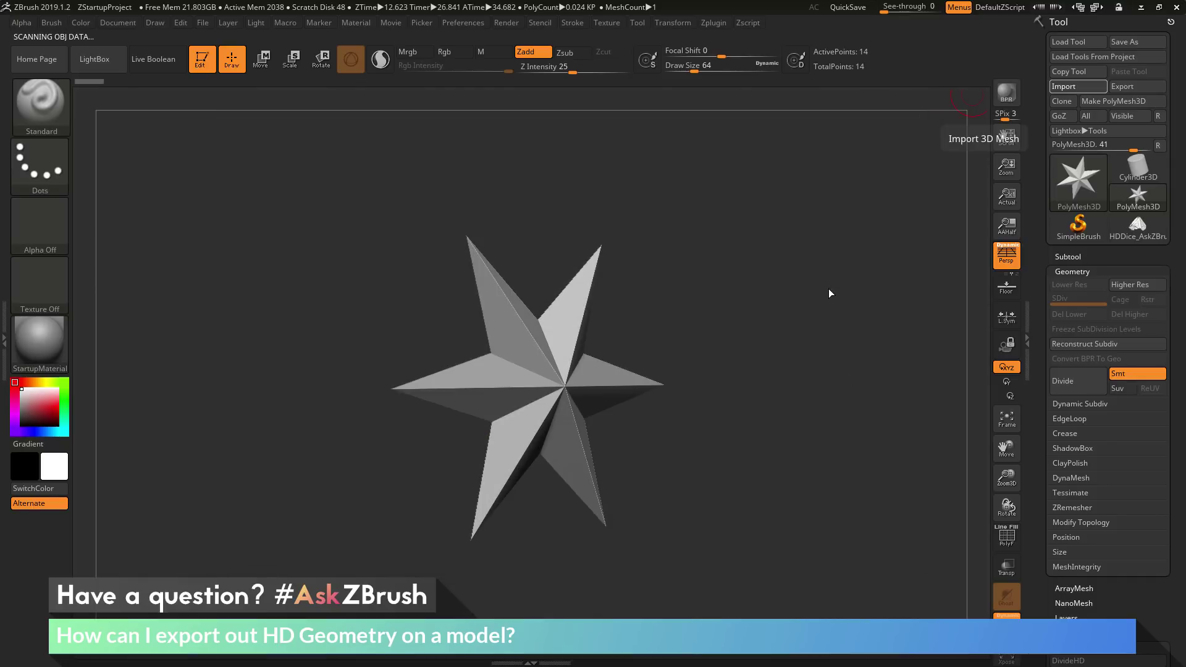
drag(844, 392, 785, 324)
drag(730, 296, 769, 303)
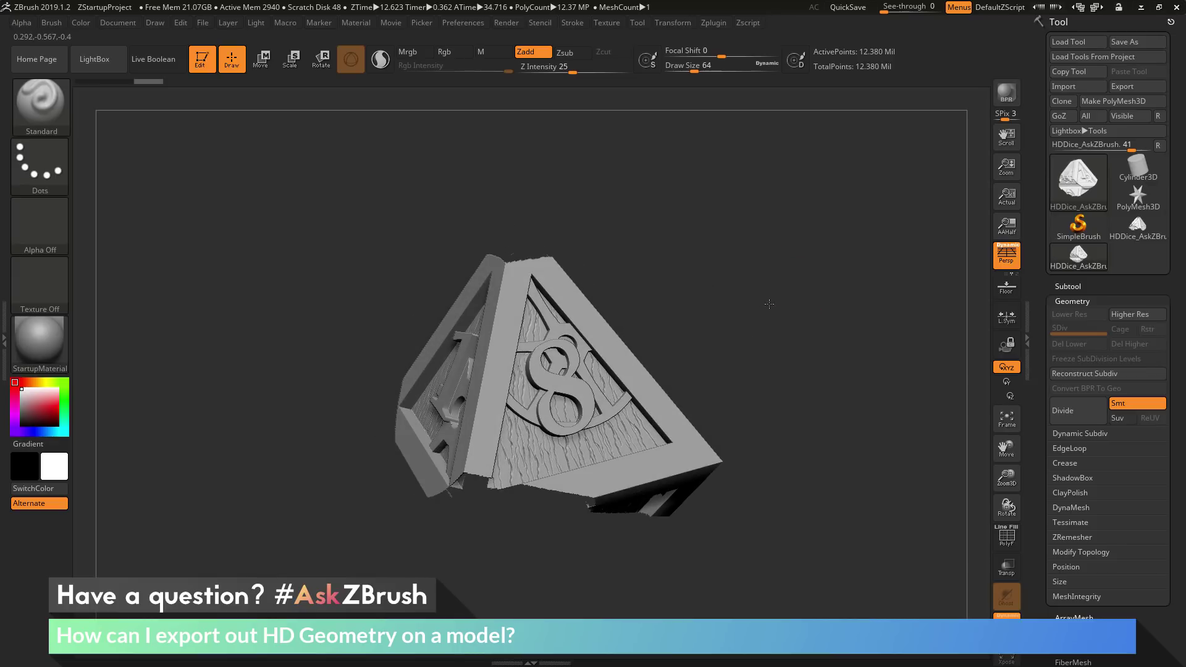
Switch back to the original HD dice tool and leave Sculpt HD mode on its active region
click(1125, 235)
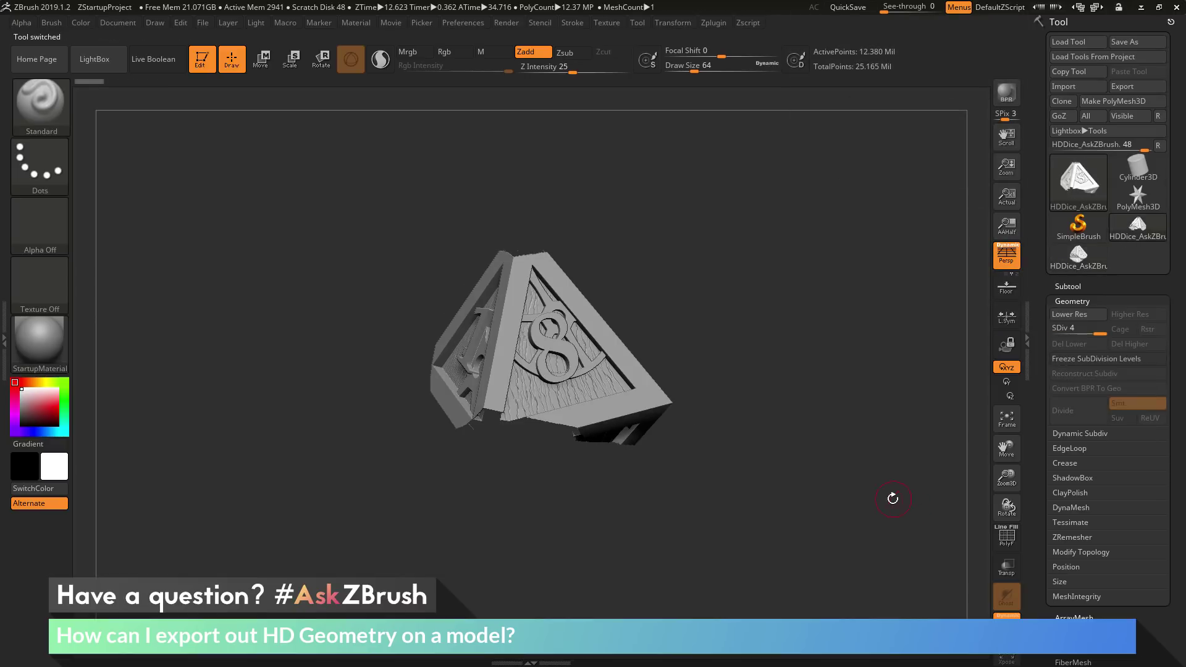
drag(817, 422, 505, 363)
drag(707, 285, 546, 344)
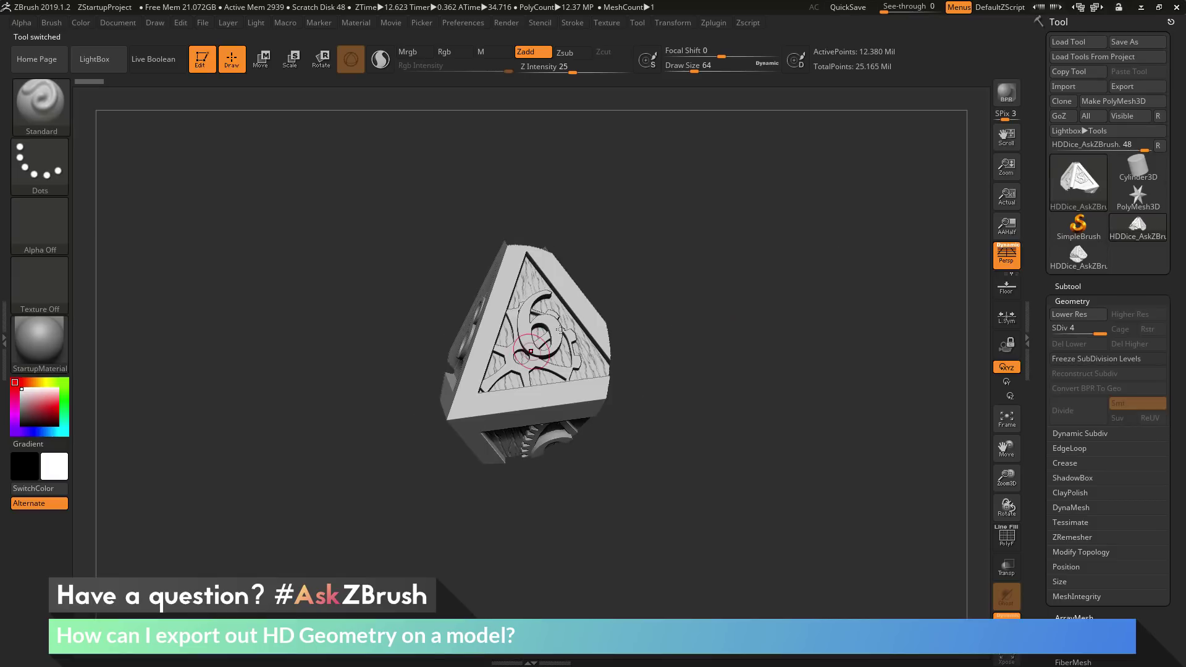
drag(809, 353, 828, 319)
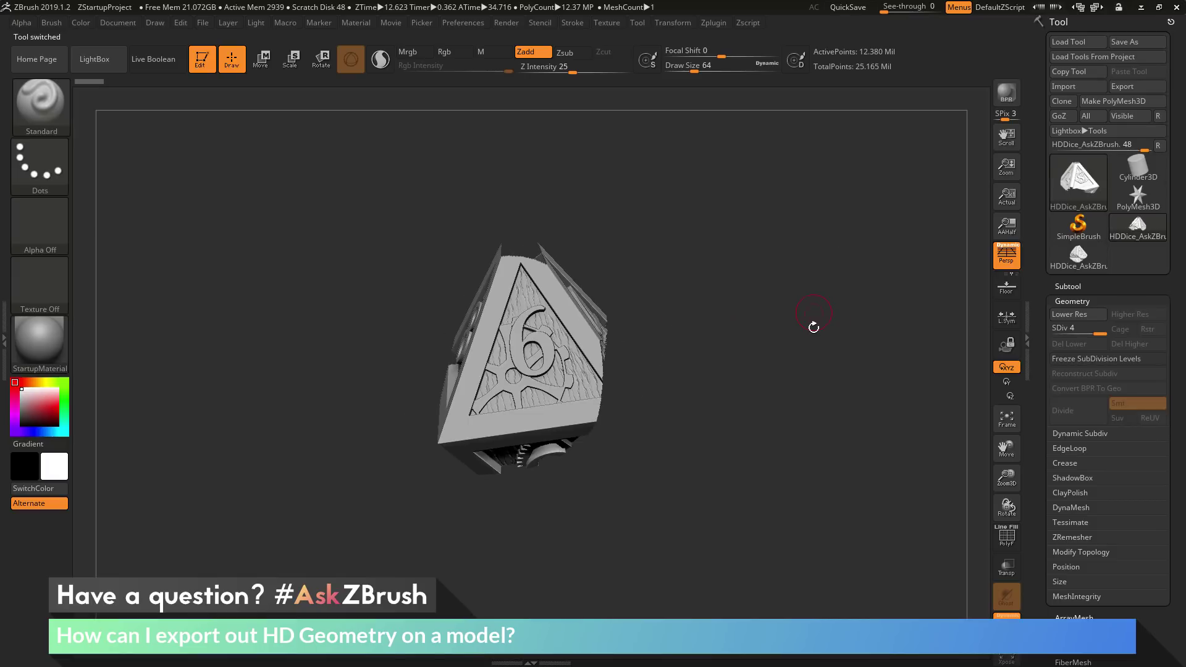
drag(737, 315, 786, 316)
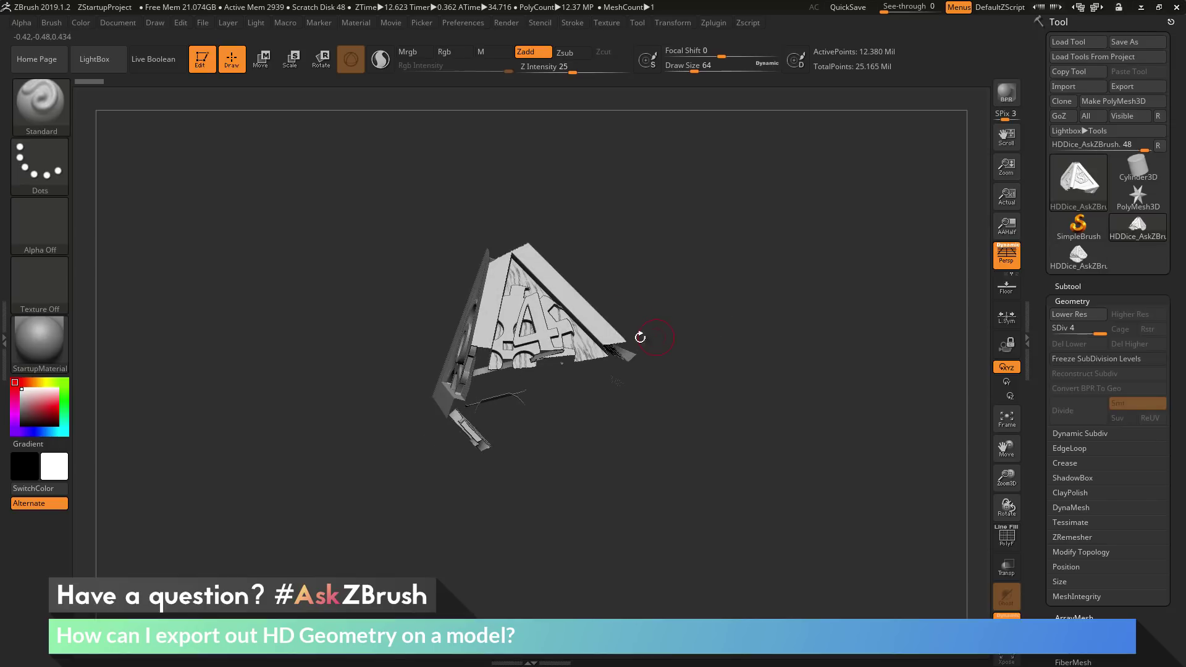
key(a)
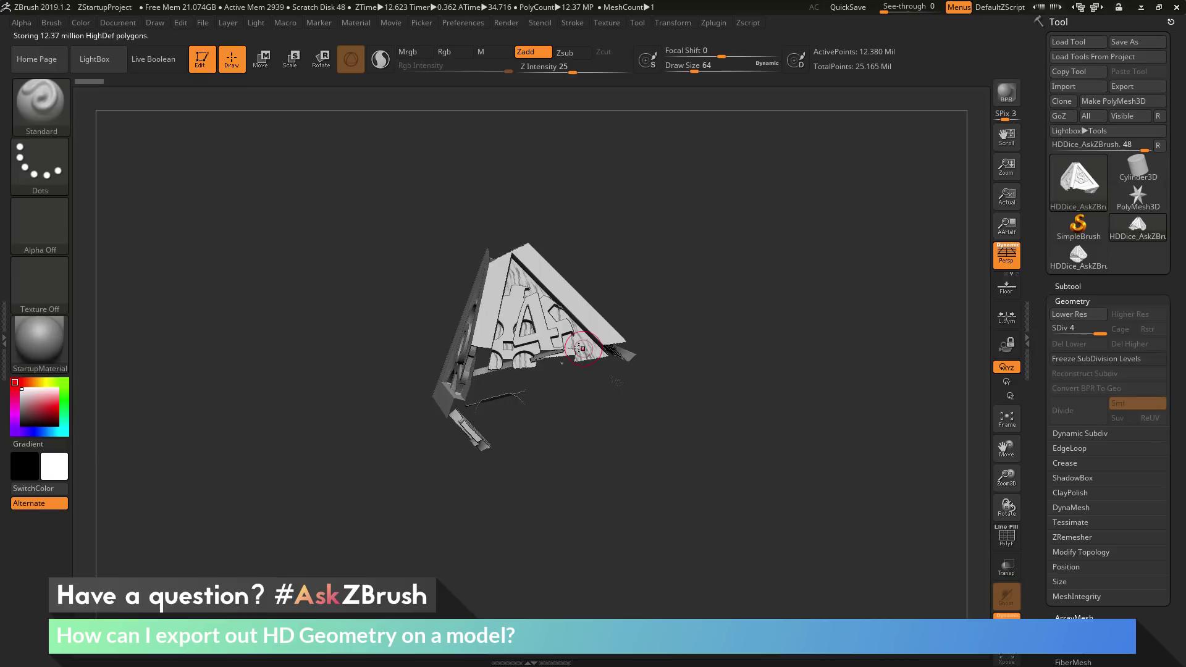
Activate Sculpt HD on the dice face numbered 4 and return to the complete dice
key(a)
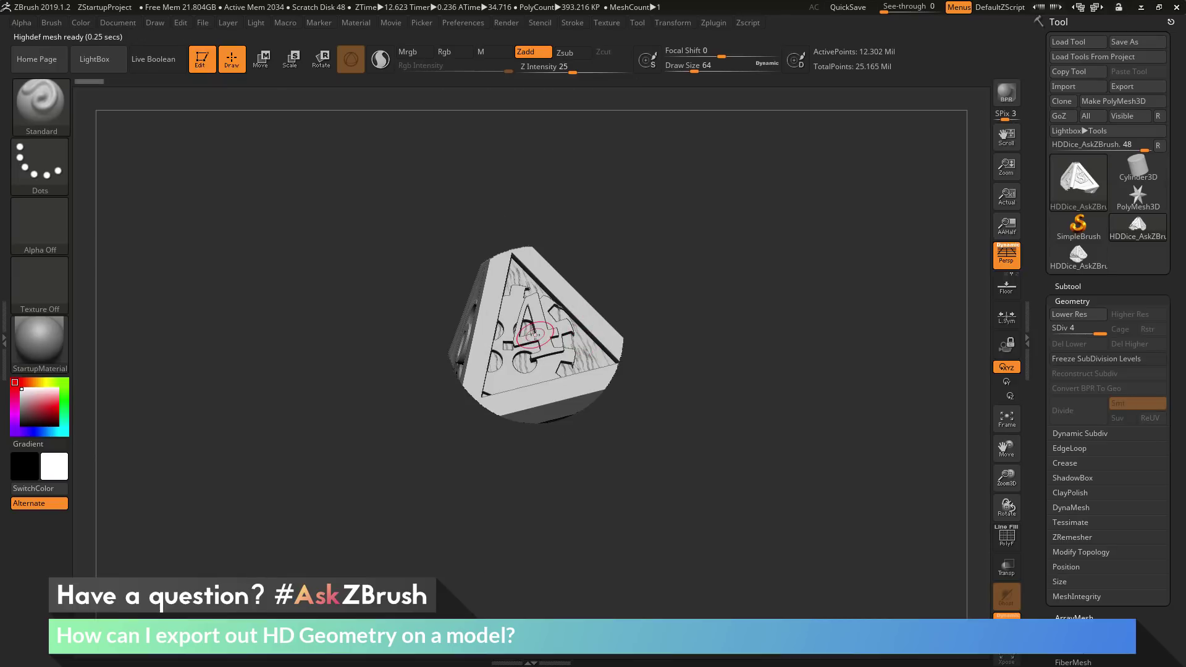
key(a)
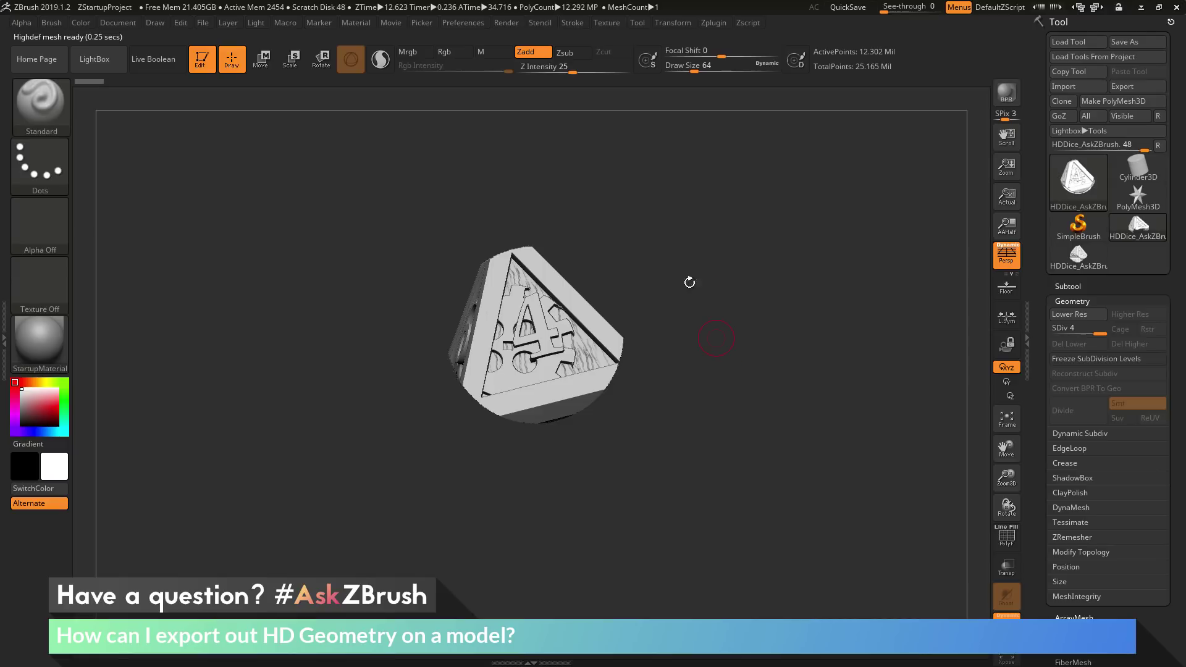
drag(697, 336, 694, 255)
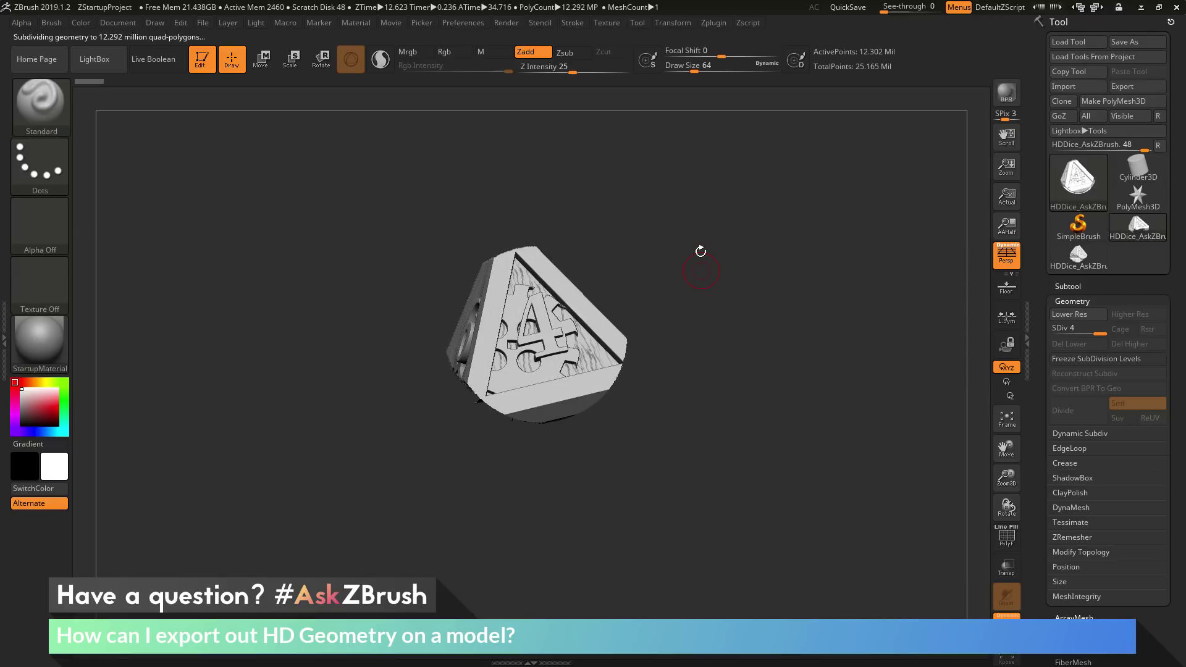
key(a)
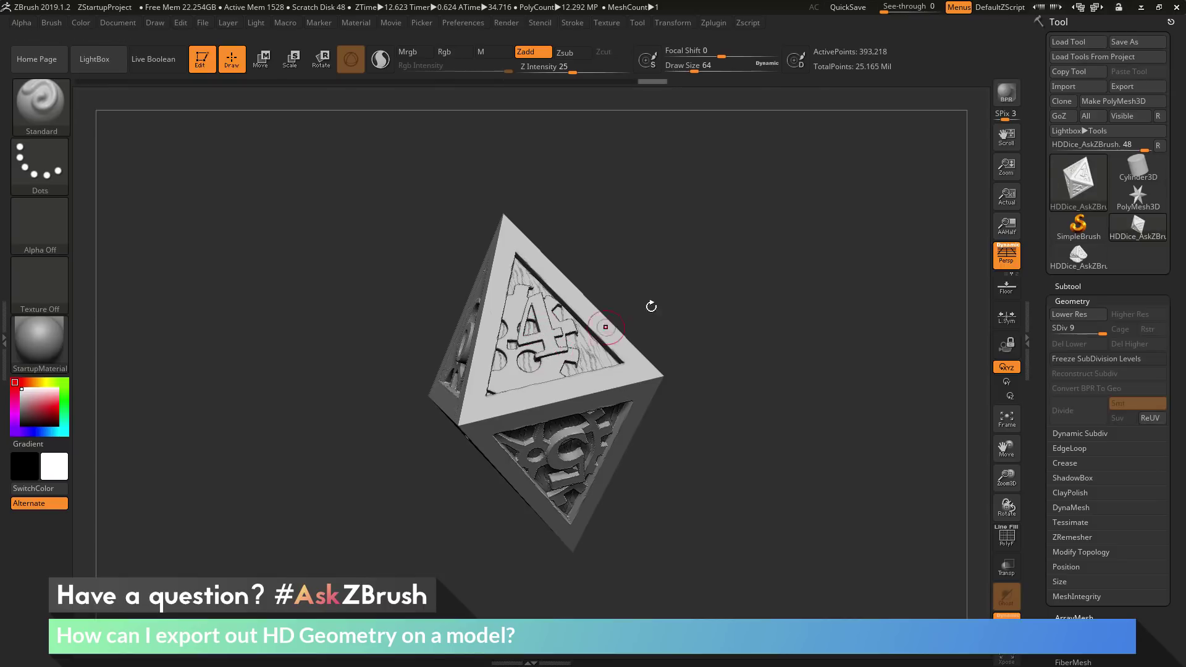
Turn on the polyframe display for the complete dice to show its polygroups
drag(667, 297, 722, 313)
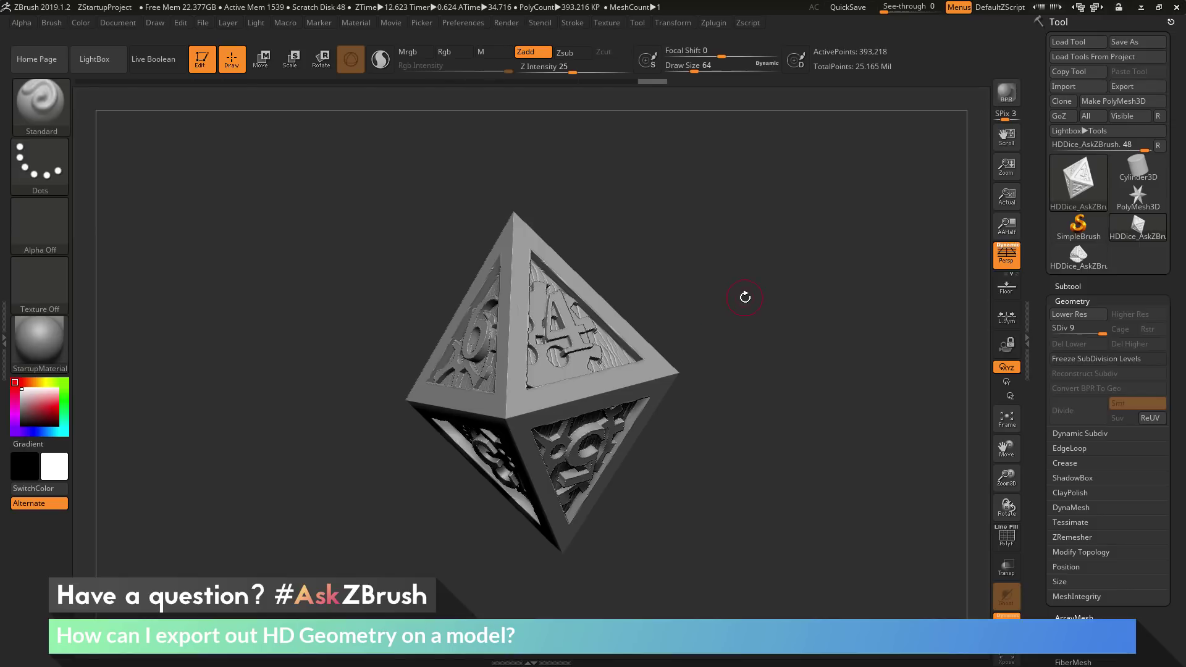
drag(715, 293, 712, 291)
right_drag(503, 323, 559, 328)
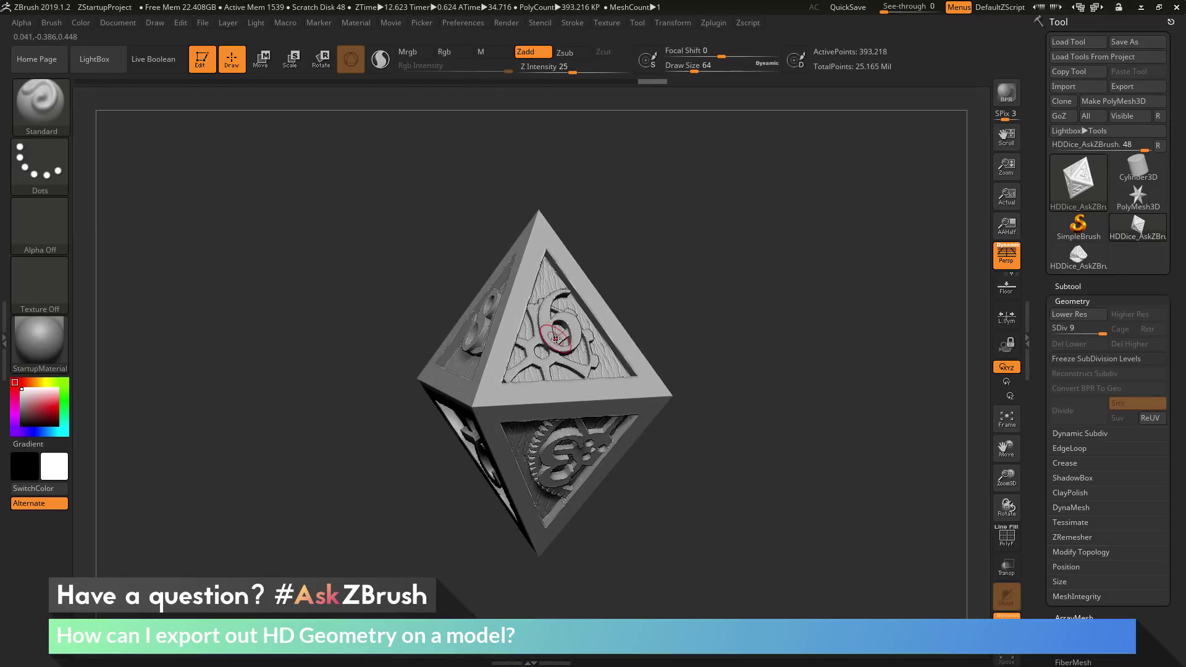
scroll(1043, 546, down, 5)
click(1079, 366)
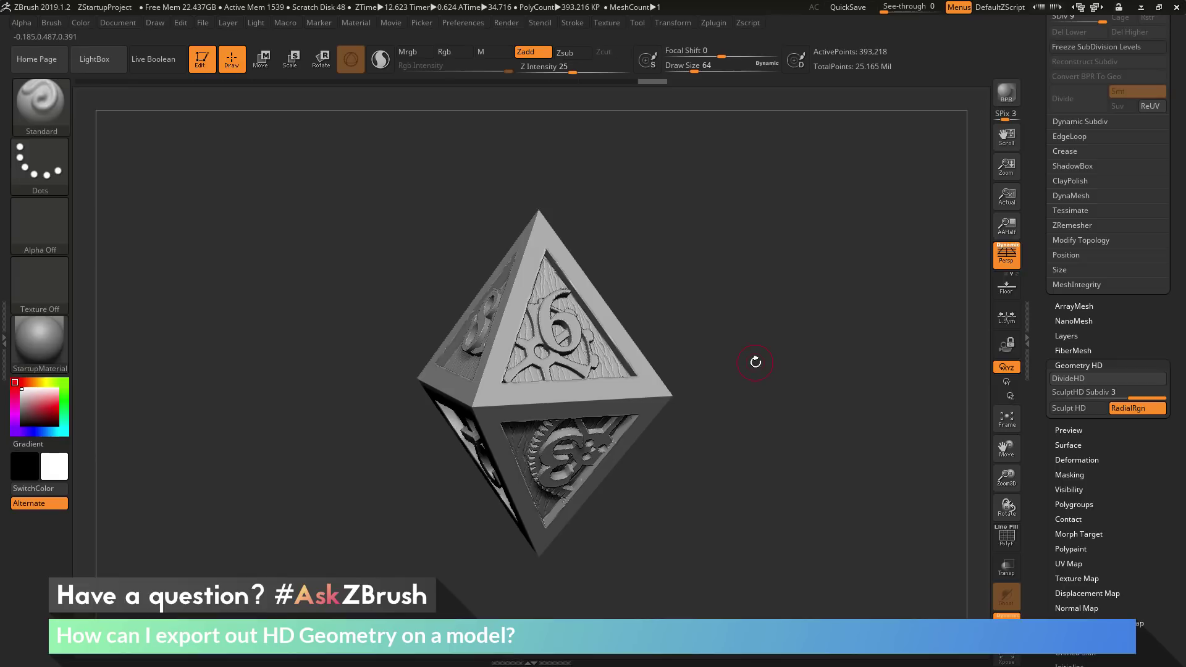
click(1007, 535)
drag(890, 420, 562, 334)
drag(762, 364, 770, 338)
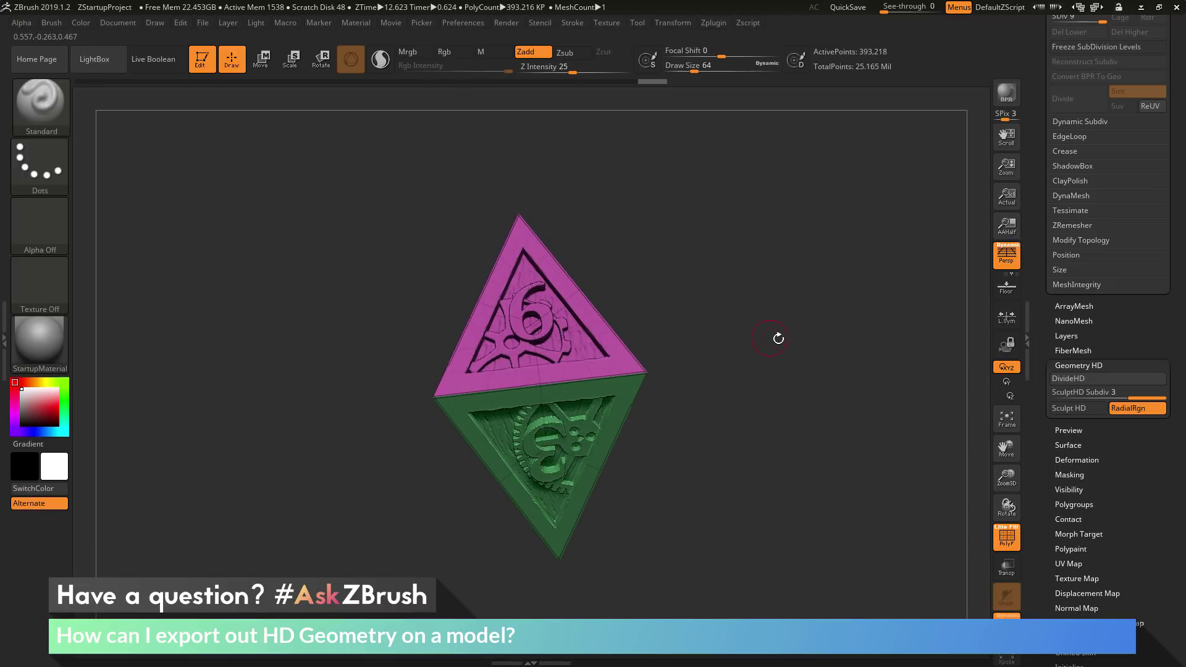
Inspect the polygroups on the dice from all sides
drag(782, 214, 853, 259)
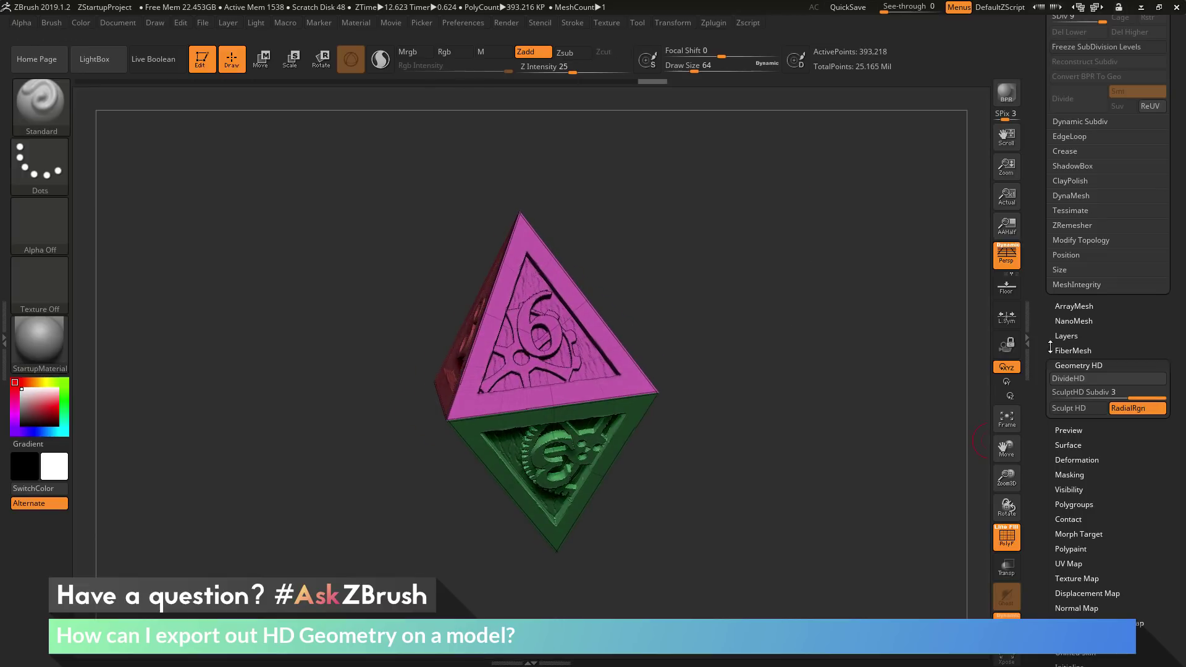
scroll(1045, 336, up, 5)
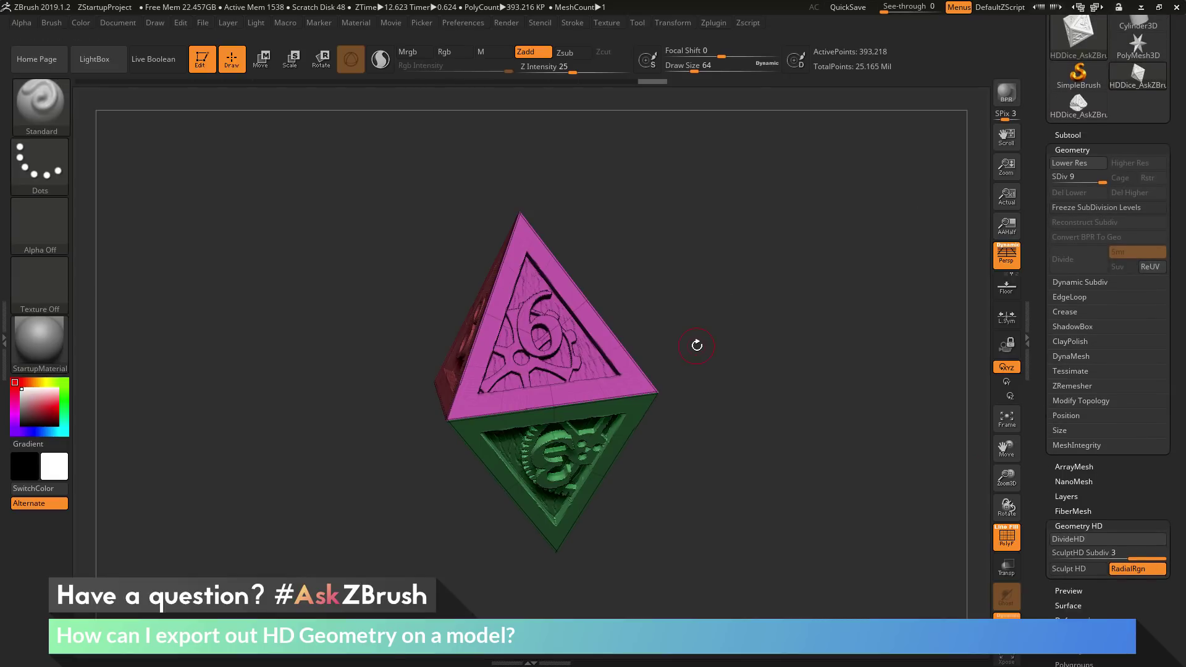
drag(697, 346, 670, 267)
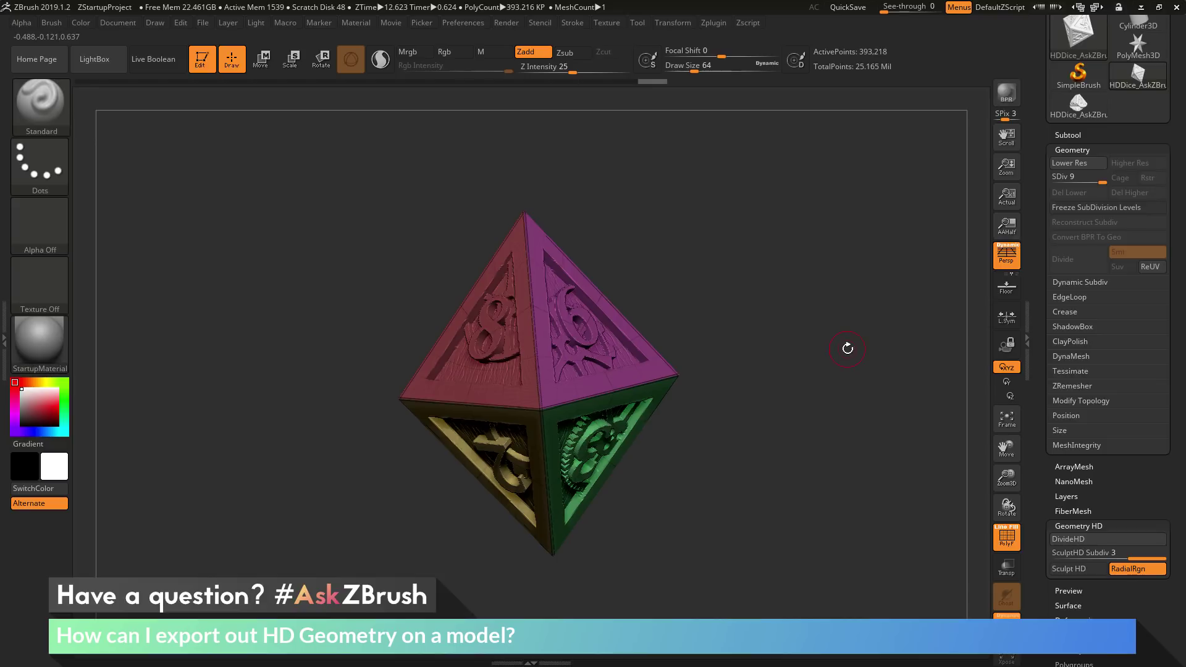
mouse_move(858, 398)
mouse_down()
mouse_move(821, 402)
mouse_move(865, 385)
mouse_up()
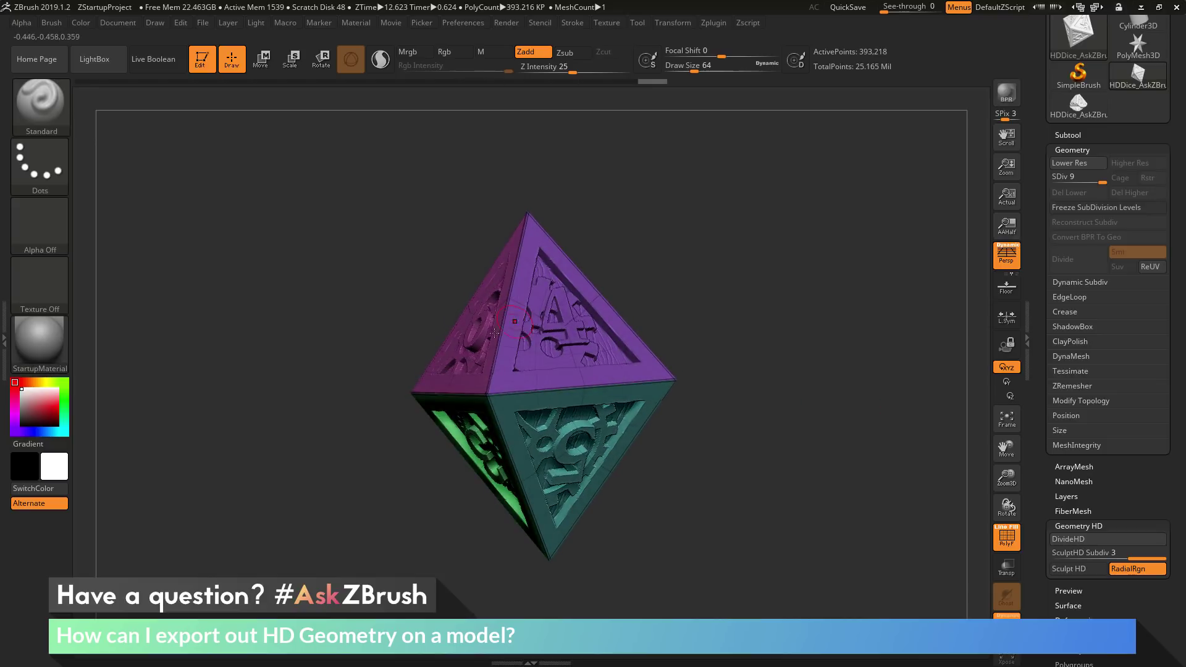
drag(765, 348, 775, 375)
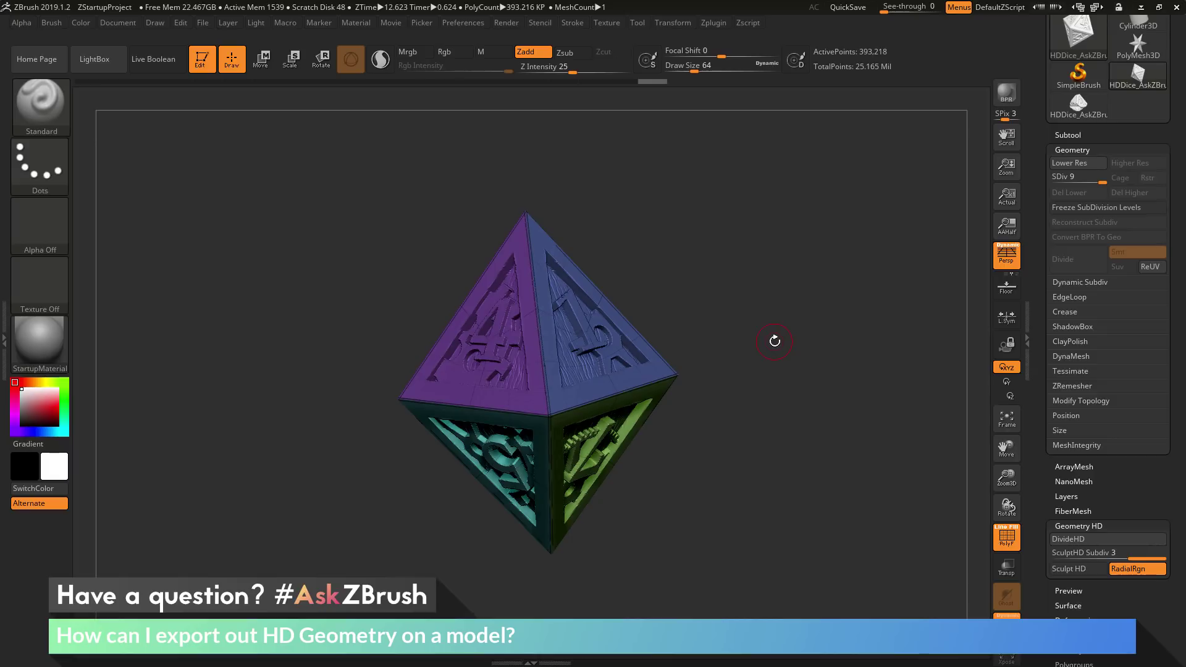
drag(766, 333, 676, 350)
drag(672, 302, 611, 337)
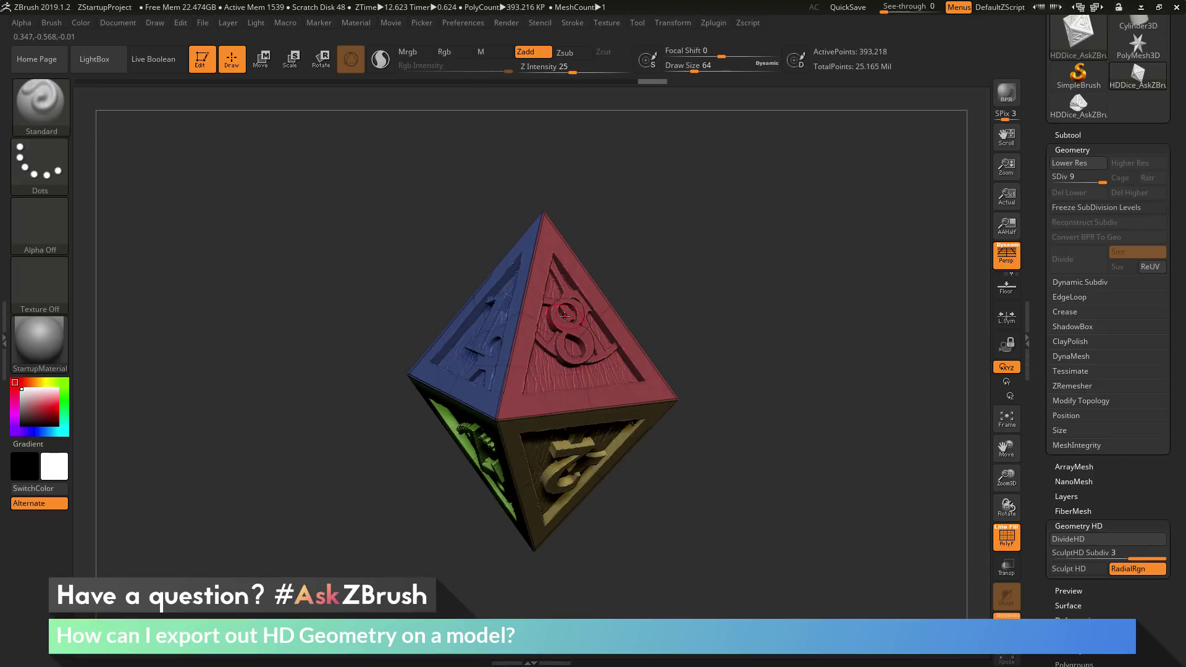
Hide the four upper faces of the dice, starting with face 8, then invert visibility to show only the upper half
key(ctrl+shift)
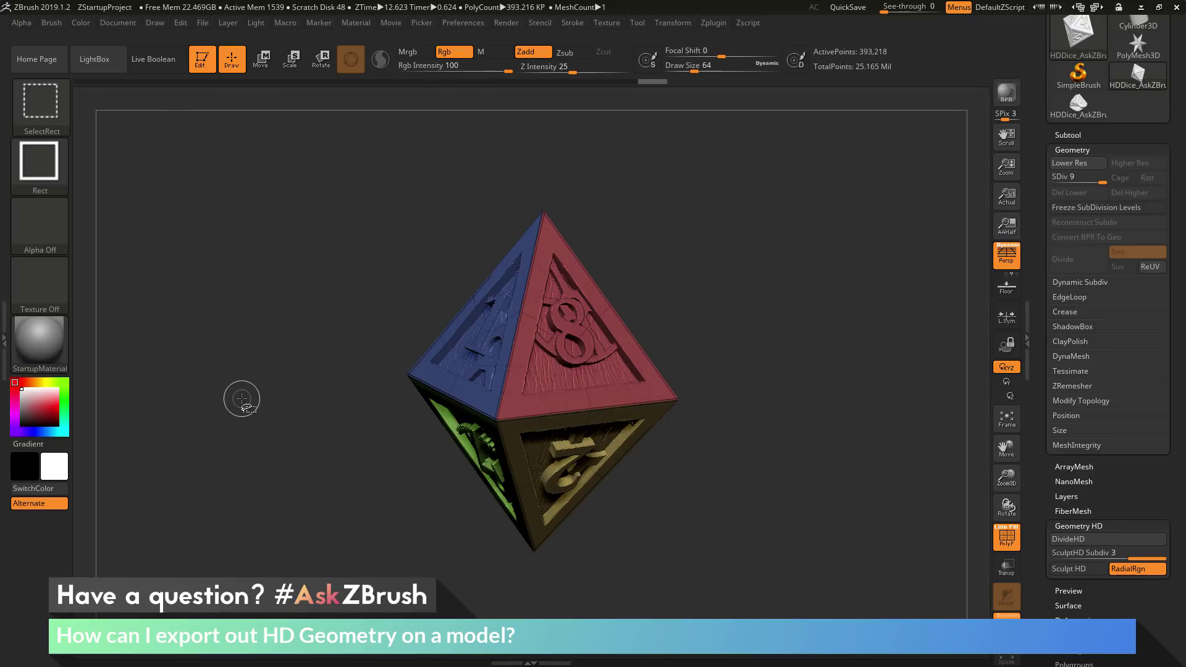
ctrl+shift+click(584, 339)
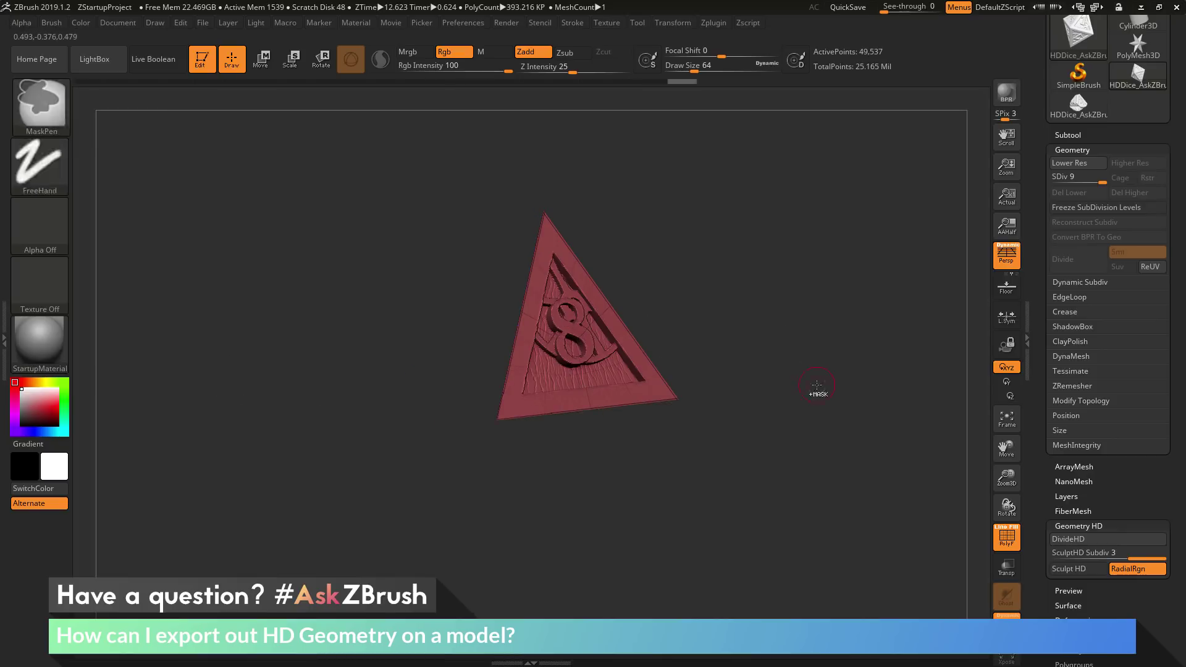
mouse_move(763, 390)
mouse_down()
mouse_move(836, 391)
mouse_move(853, 355)
mouse_move(822, 389)
mouse_up()
key(ctrl+shift)
ctrl+shift+click(840, 405)
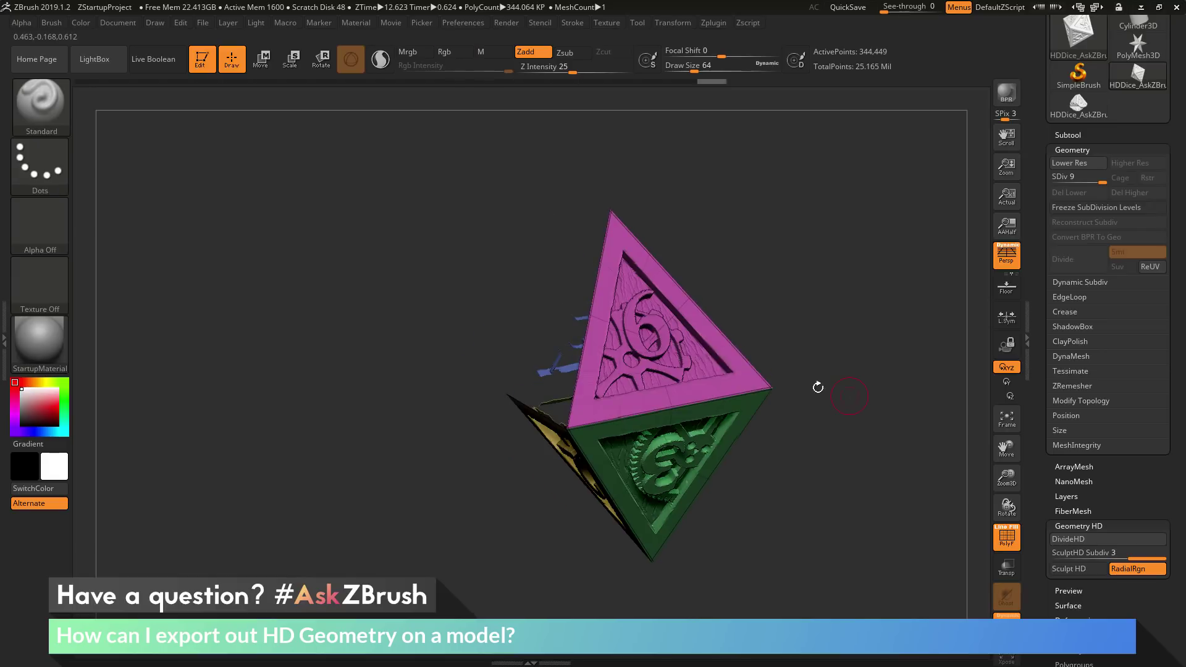
ctrl+alt+shift+click(667, 345)
drag(824, 339, 738, 267)
ctrl+alt+shift+click(686, 290)
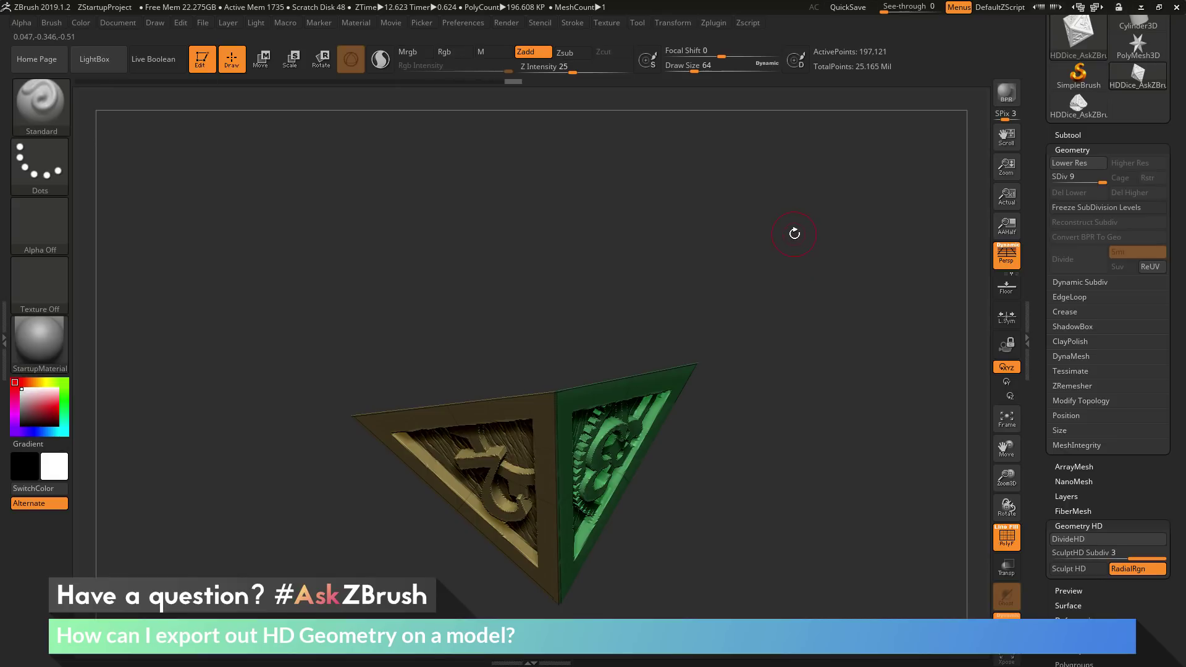
mouse_move(785, 178)
ctrl+shift+mouse_down()
mouse_move(788, 304)
mouse_move(914, 428)
mouse_move(870, 348)
mouse_move(895, 398)
mouse_move(914, 404)
mouse_move(840, 355)
mouse_move(850, 440)
mouse_move(775, 462)
mouse_move(784, 334)
mouse_move(834, 323)
ctrl+shift+mouse_up()
Activate Sculpt HD on the visible upper half of the dice and turn off the polyframe display
key(a)
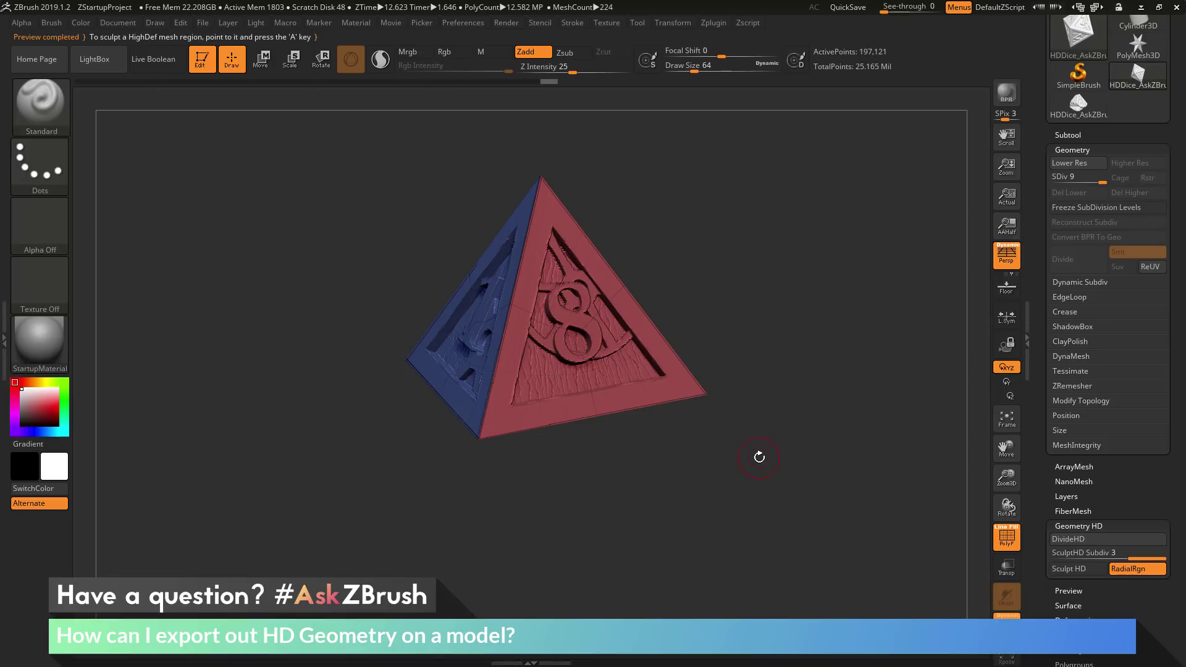
key(a)
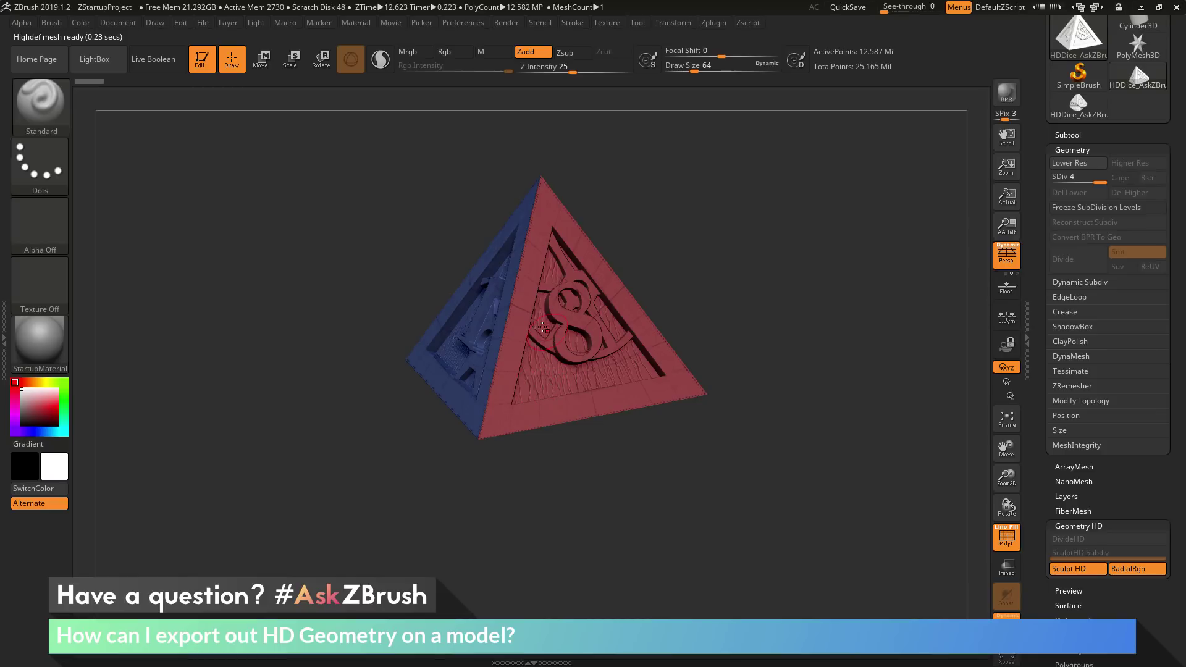
click(1007, 536)
drag(796, 289, 641, 257)
drag(766, 325, 824, 370)
Duplicate the HDDice_AskZBrush subtool while the upper half's HD region is active
scroll(1026, 211, up, 5)
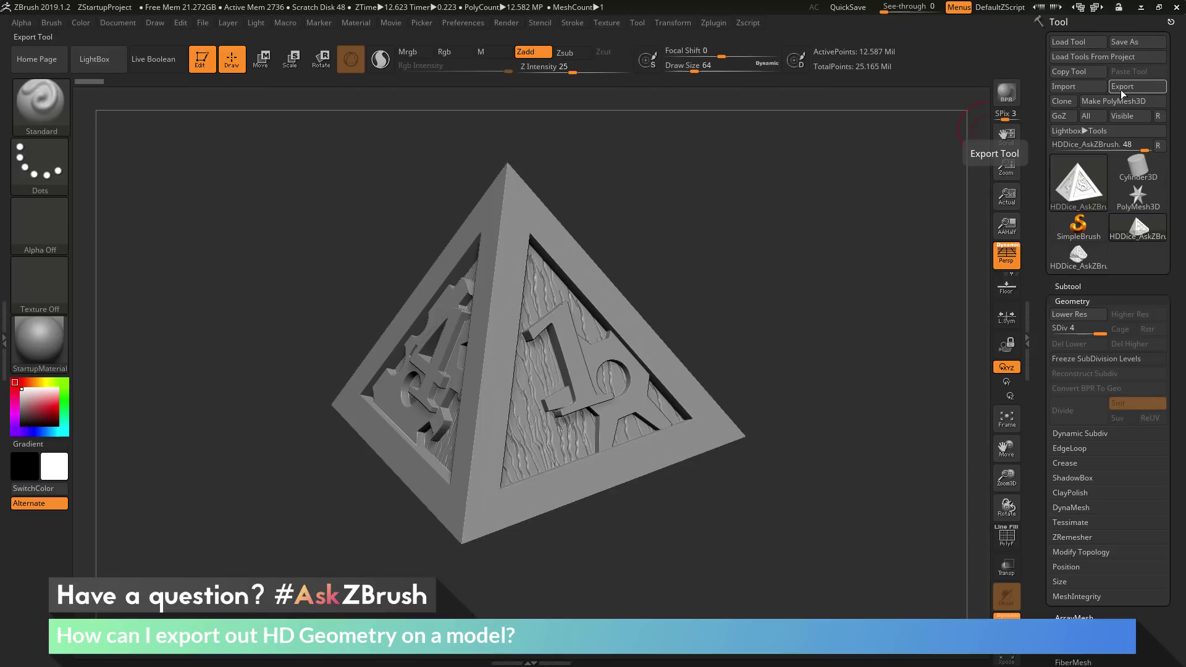
click(1063, 287)
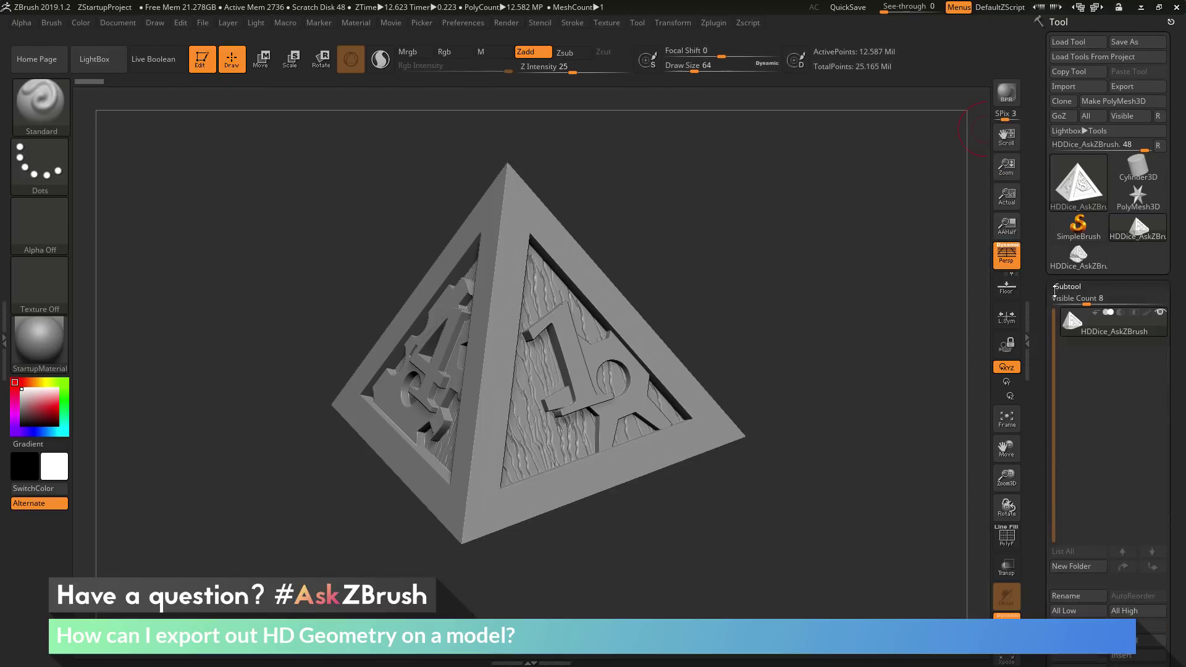
drag(1065, 309, 1067, 121)
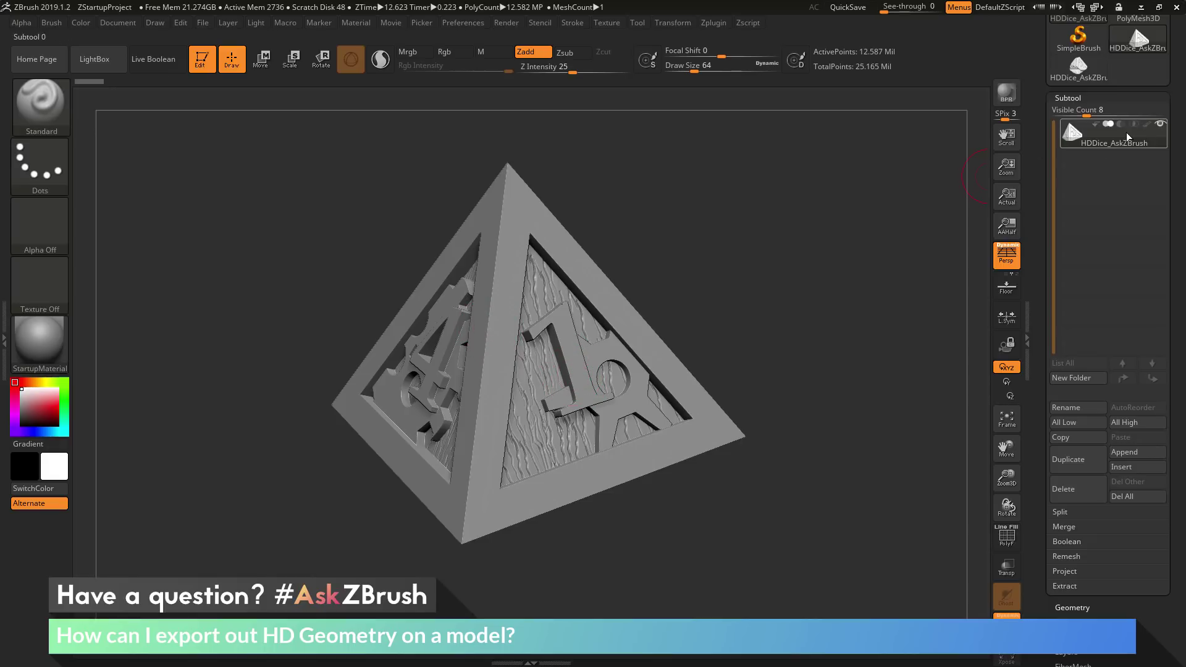
click(1066, 460)
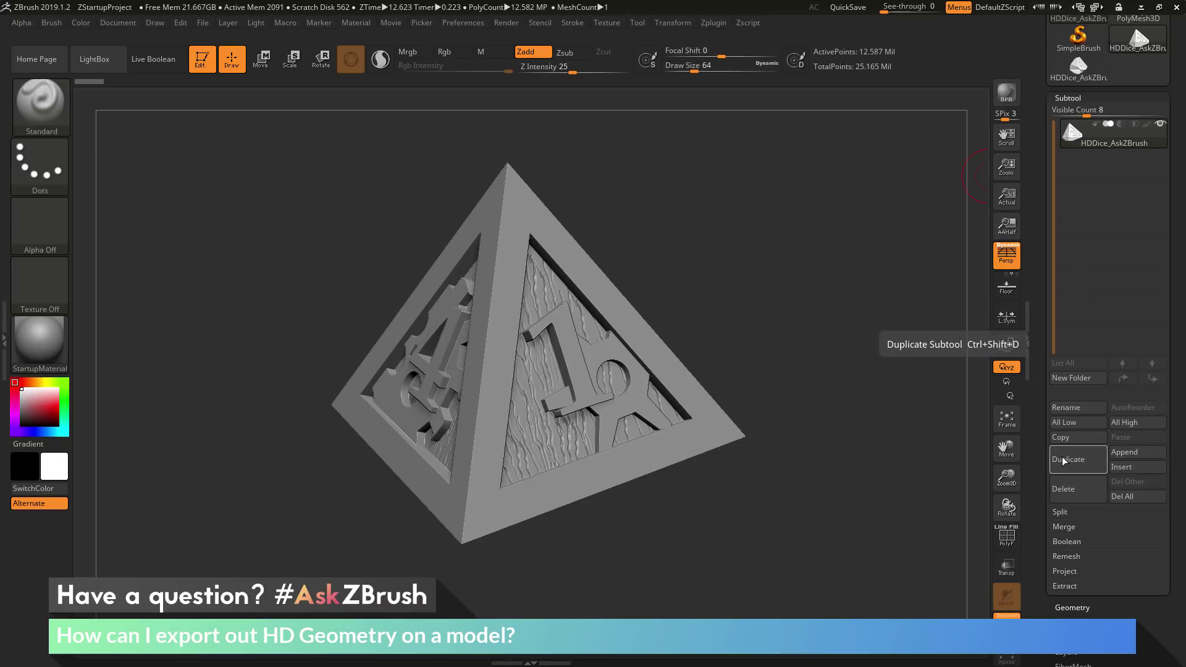
drag(784, 291, 976, 210)
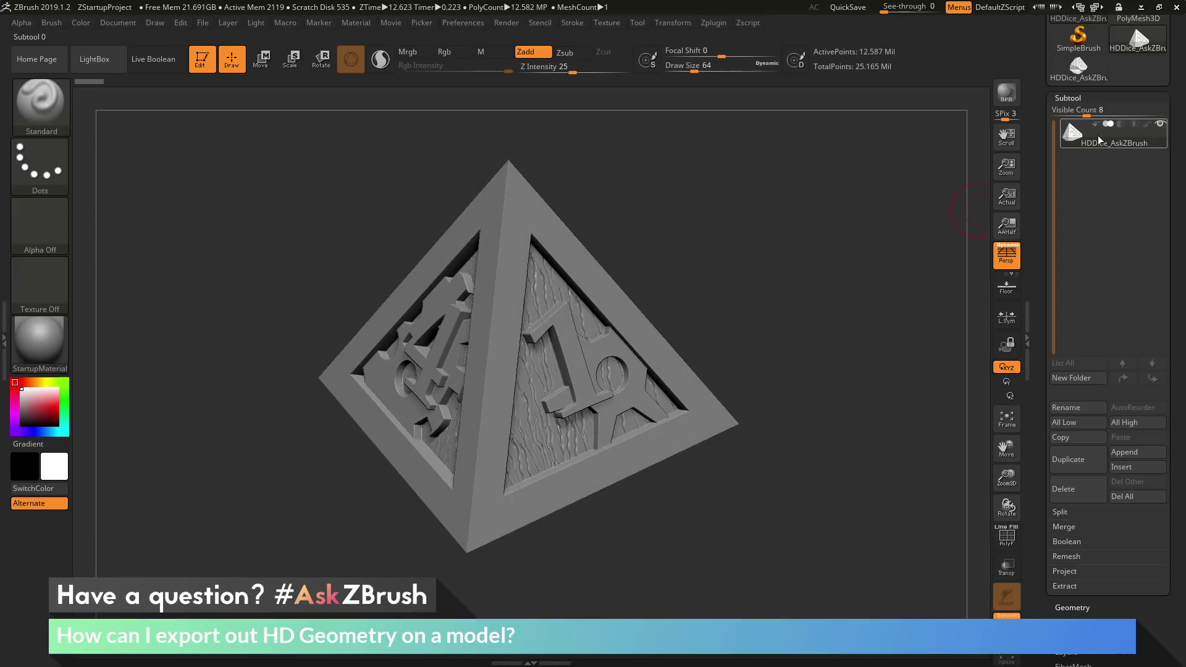
click(1078, 466)
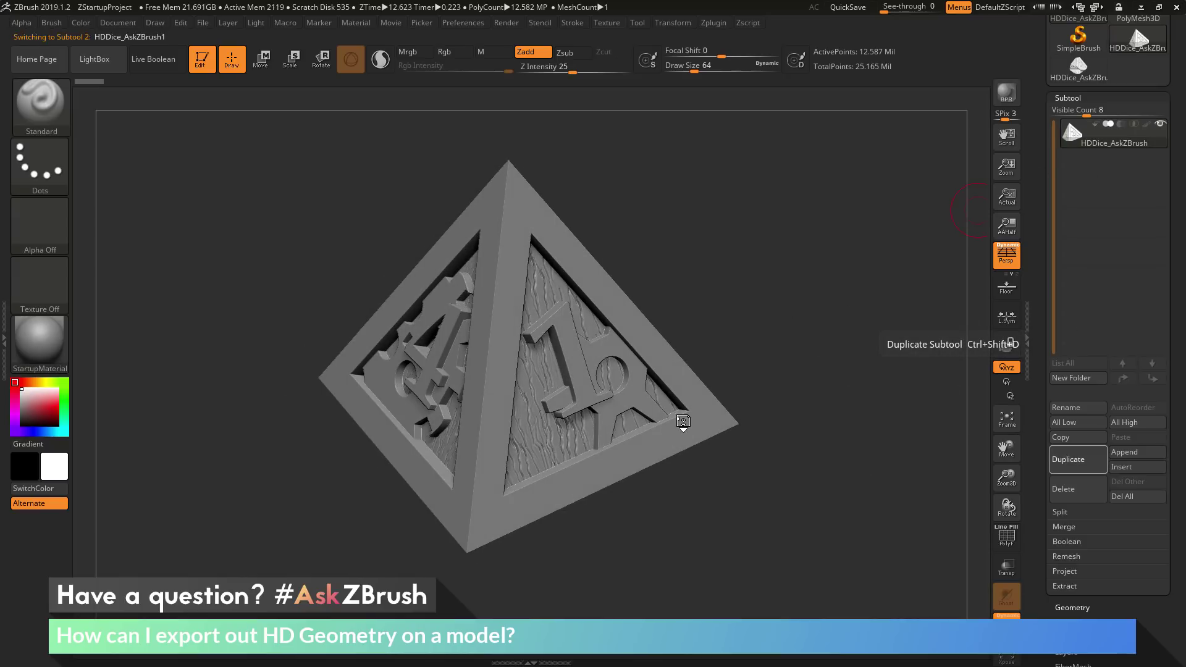
mouse_move(1121, 172)
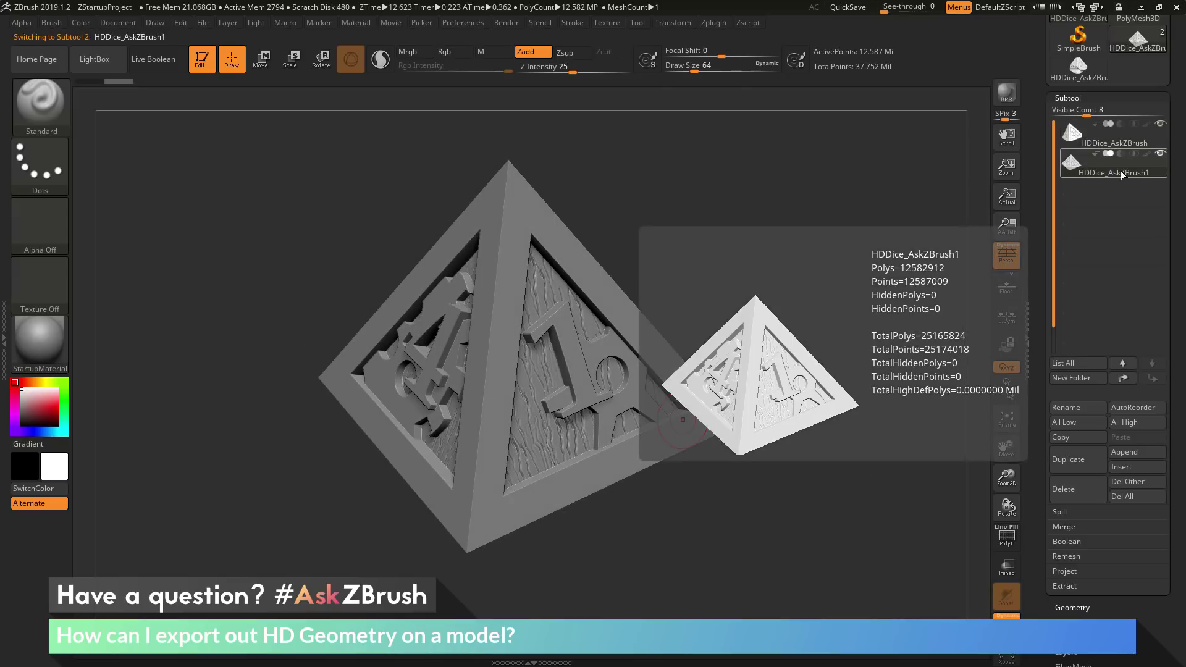
Examine the Geometry and Geometry HD settings of the duplicated subtool
drag(1080, 607, 1079, 192)
key(shift)
click(1080, 390)
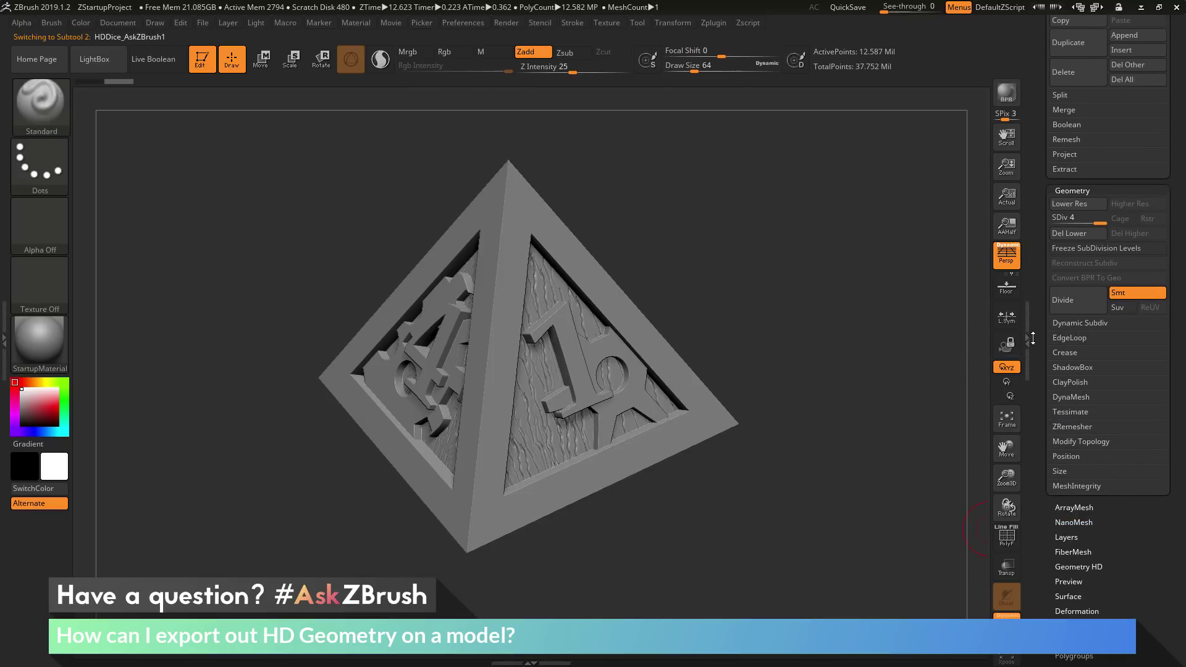
drag(1080, 566, 1080, 503)
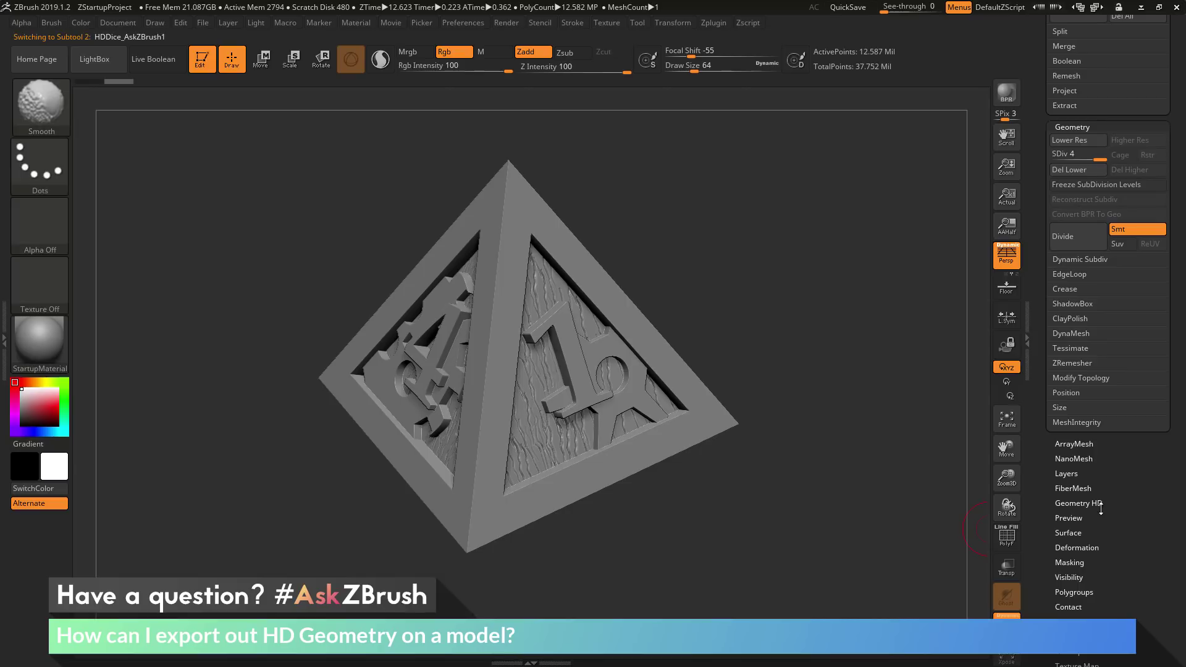
click(1079, 503)
drag(1048, 448, 1049, 570)
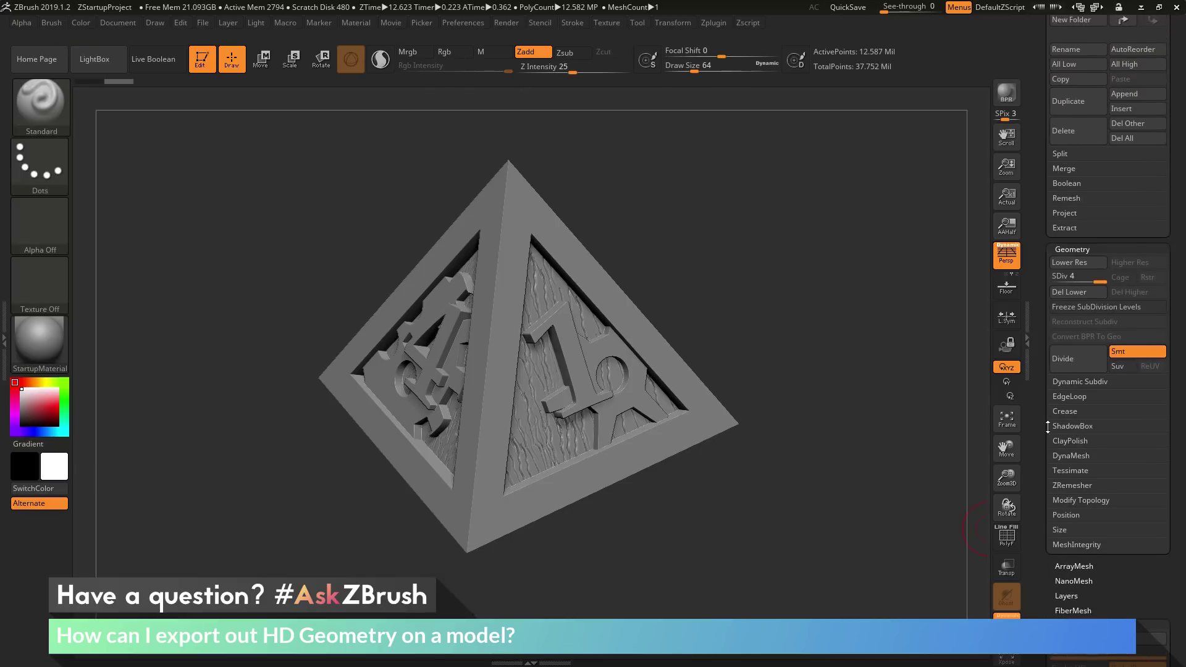
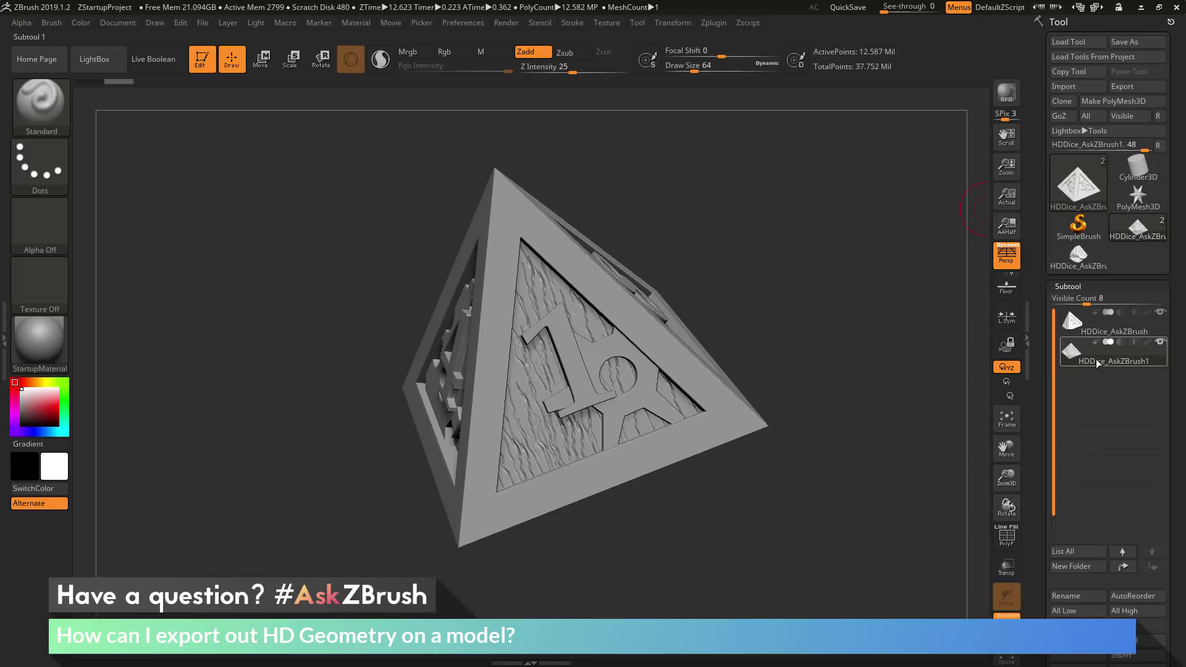
Select the original HDDice_AskZBrush subtool with the duplicate hidden and leave Sculpt HD mode to return to the complete dice
mouse_move(1092, 331)
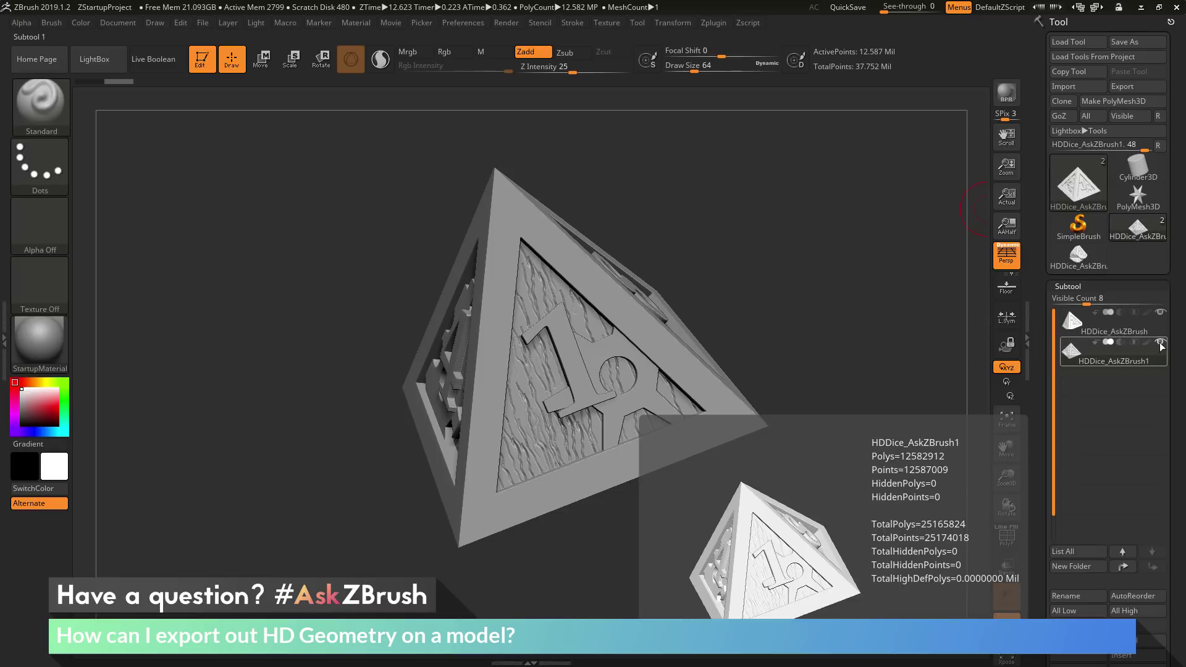
click(1118, 333)
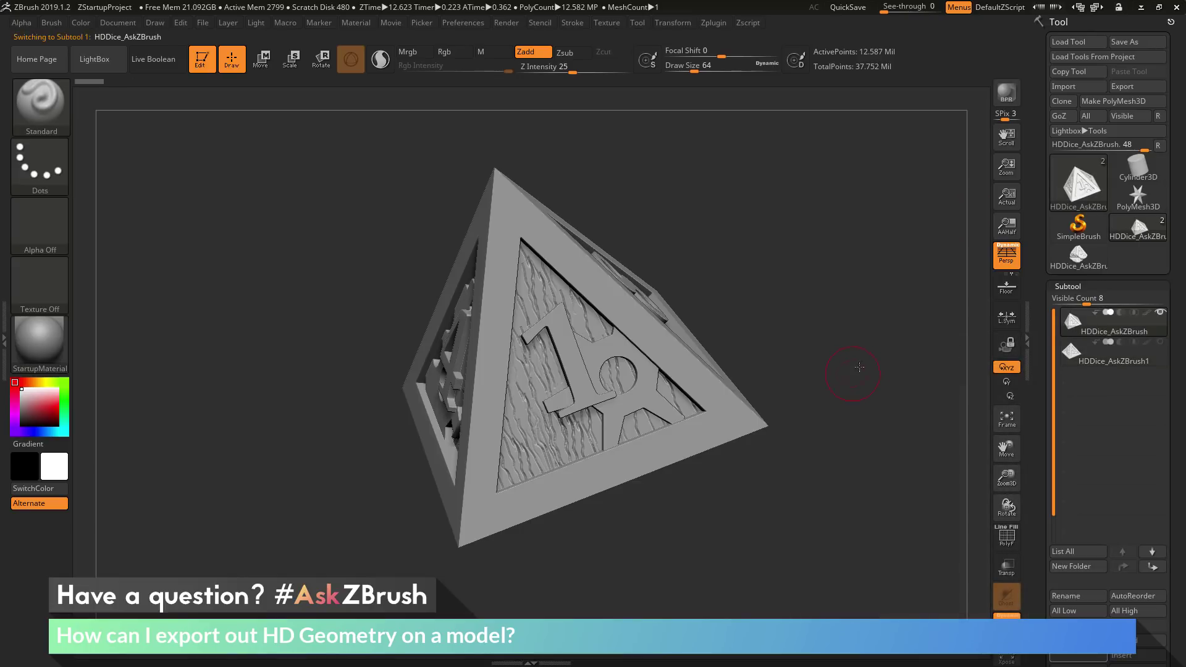
drag(859, 367, 593, 435)
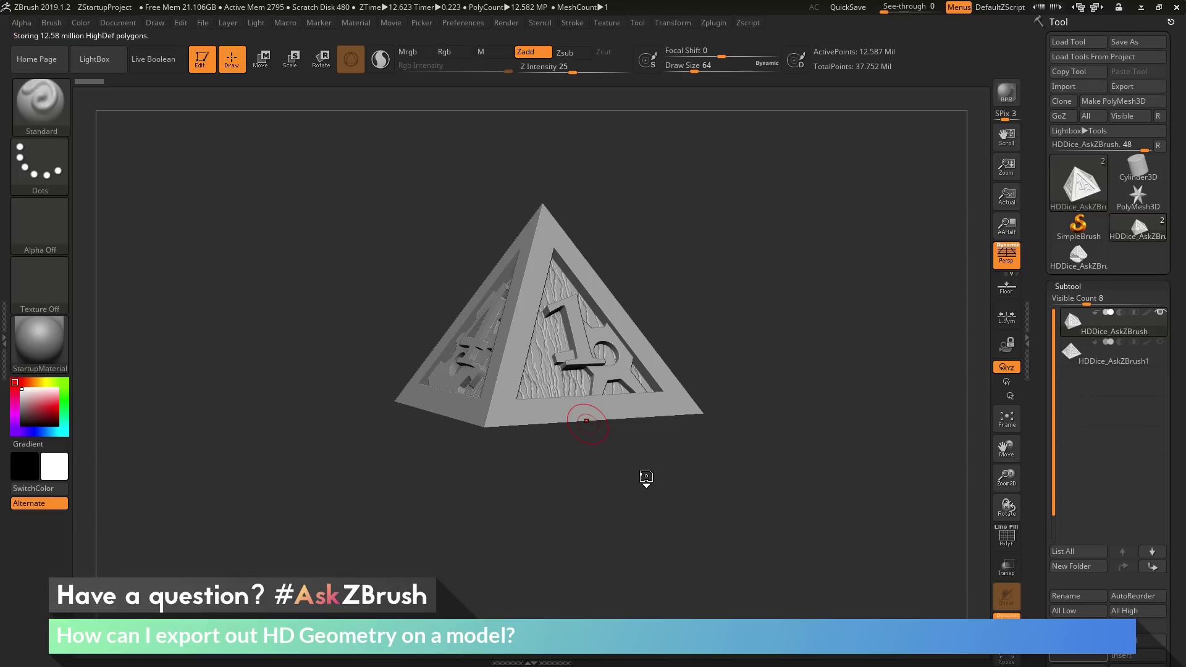
mouse_move(646, 479)
mouse_down()
mouse_move(726, 368)
mouse_move(786, 407)
mouse_move(720, 389)
mouse_up()
drag(811, 418, 675, 412)
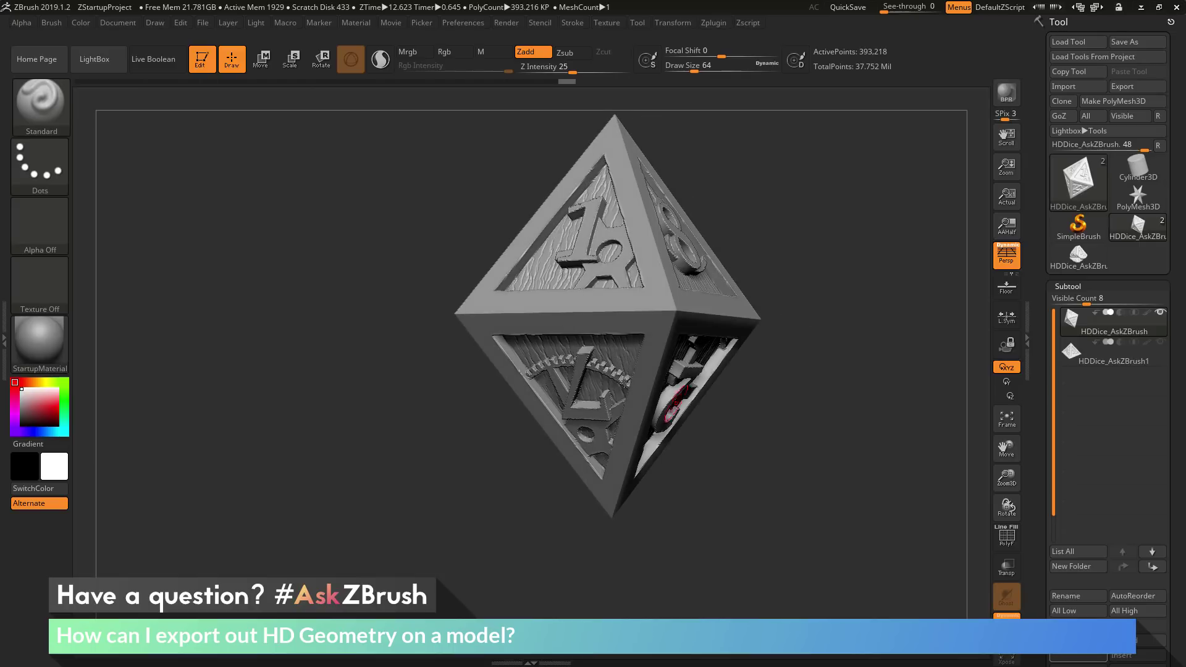
Hide the four lower faces of the dice, starting with face 7, then invert visibility to show only the lower half
key(ctrl+shift)
ctrl+shift+click(592, 409)
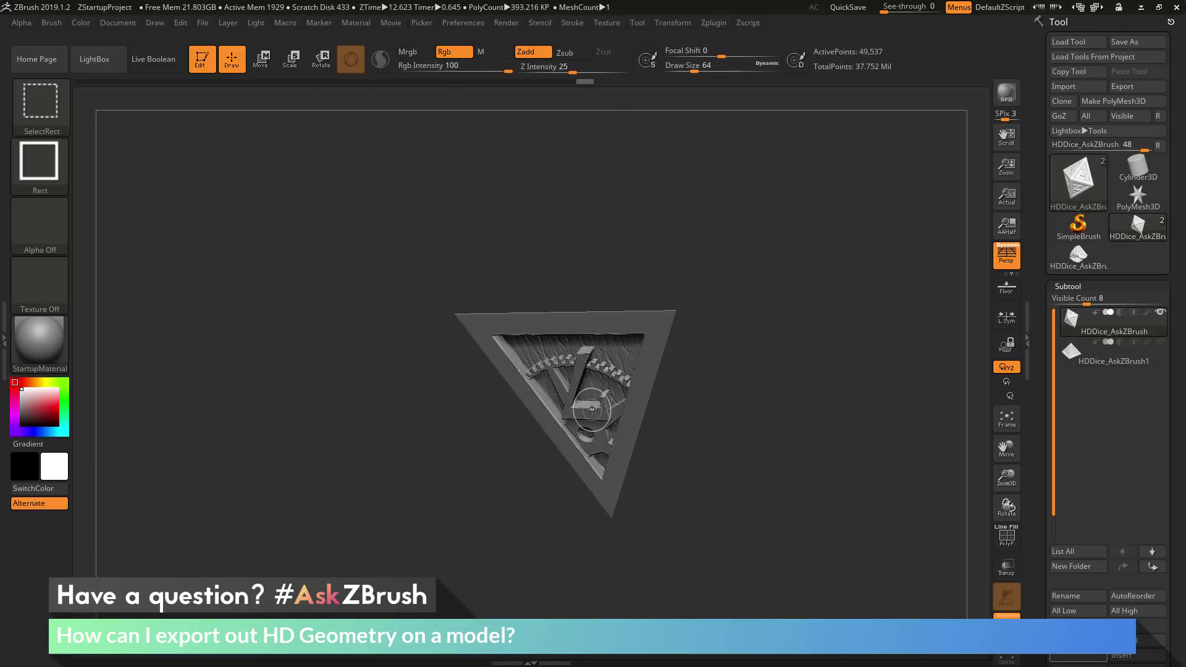
ctrl+shift+click(592, 409)
mouse_move(591, 409)
mouse_down()
mouse_move(800, 466)
mouse_move(739, 423)
mouse_move(781, 418)
mouse_move(626, 493)
mouse_move(837, 278)
mouse_up()
ctrl+shift+click(799, 465)
ctrl+shift+click(740, 423)
ctrl+shift+click(781, 418)
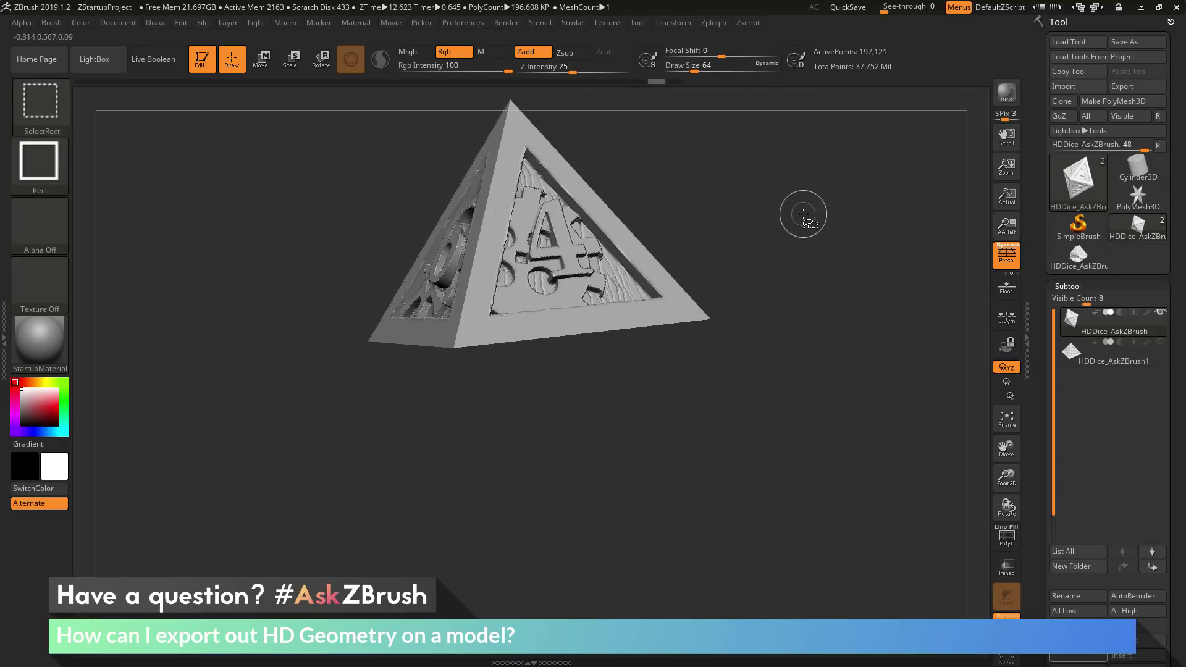
ctrl+shift+drag(803, 214, 931, 468)
Activate Sculpt HD on the visible lower half of the dice
drag(878, 519, 831, 512)
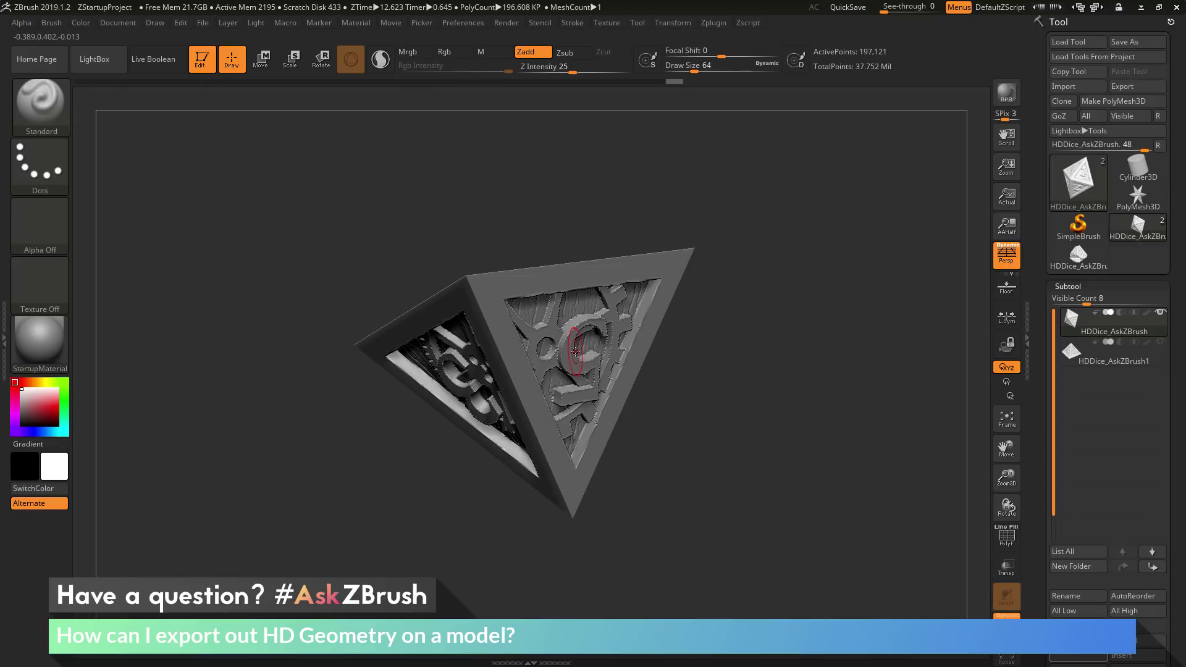
key(a)
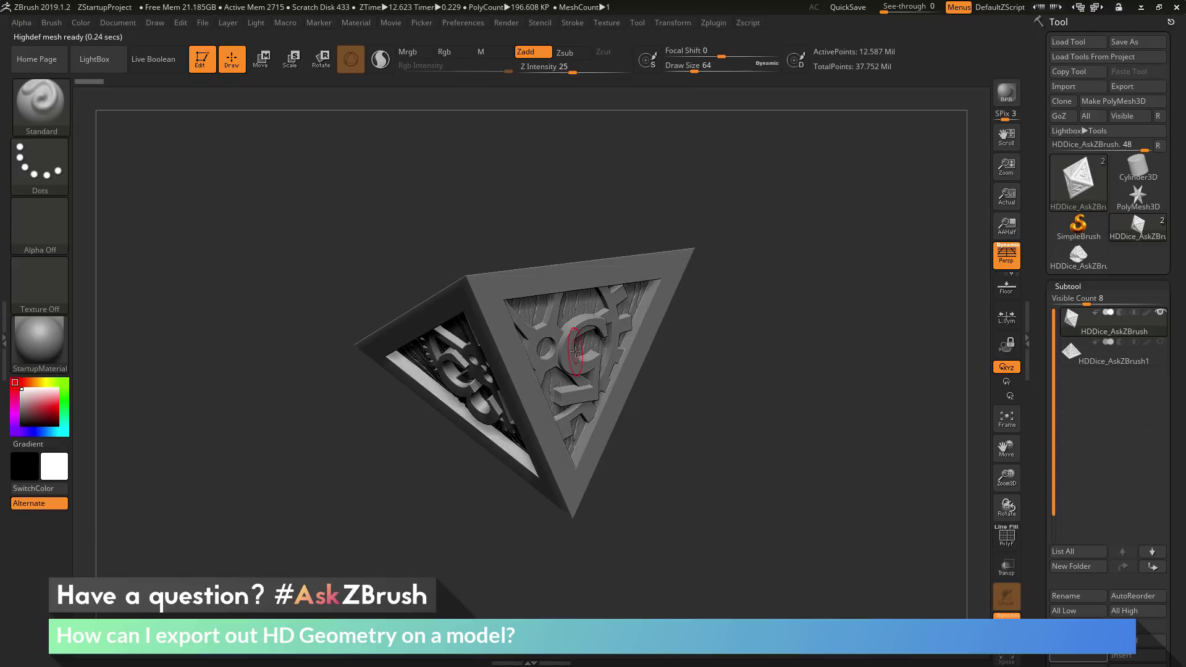
drag(726, 401, 794, 365)
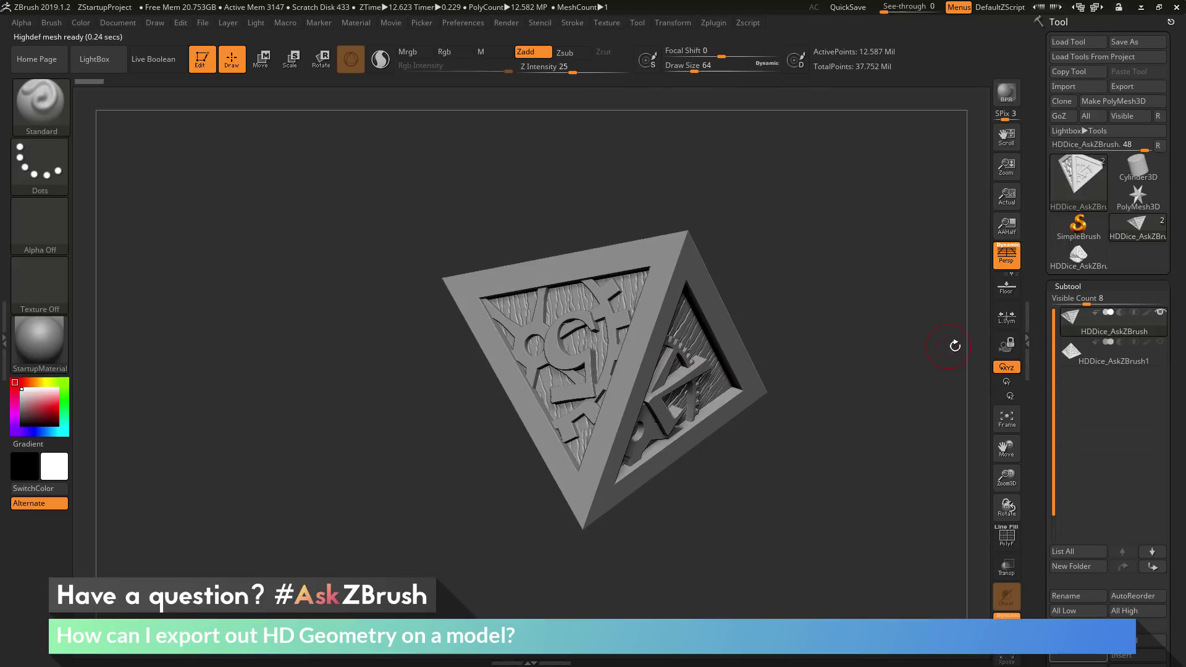
Duplicate the HDDice_AskZBrush subtool while the lower half's HD region is active
scroll(1040, 349, down, 5)
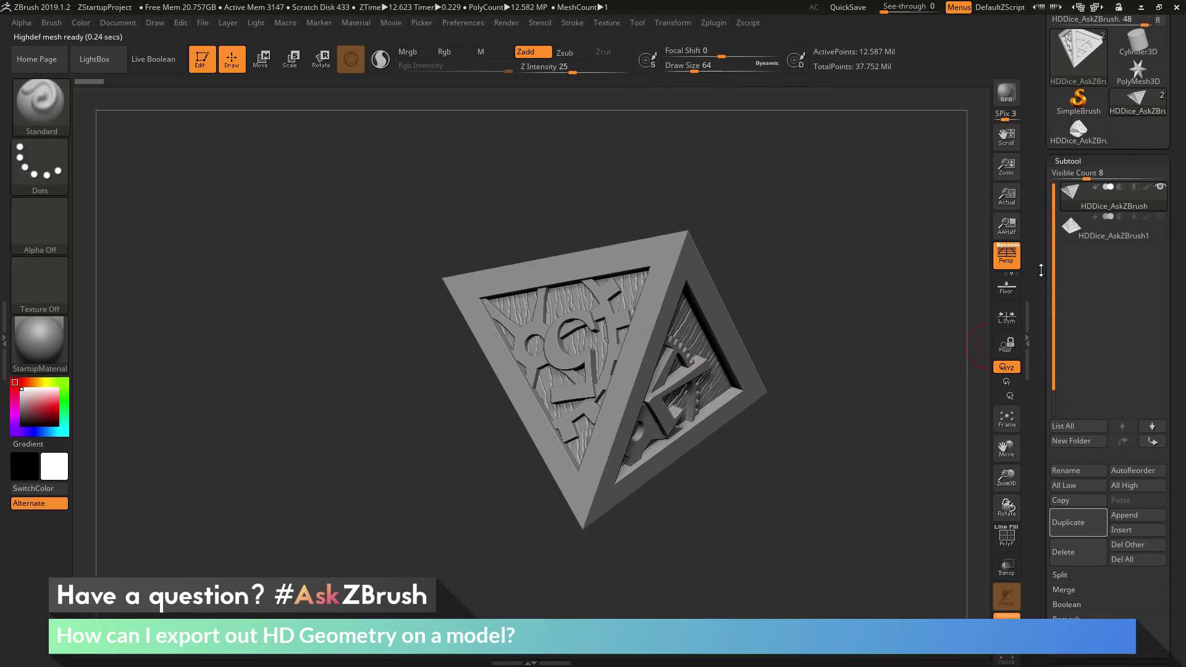
click(1088, 506)
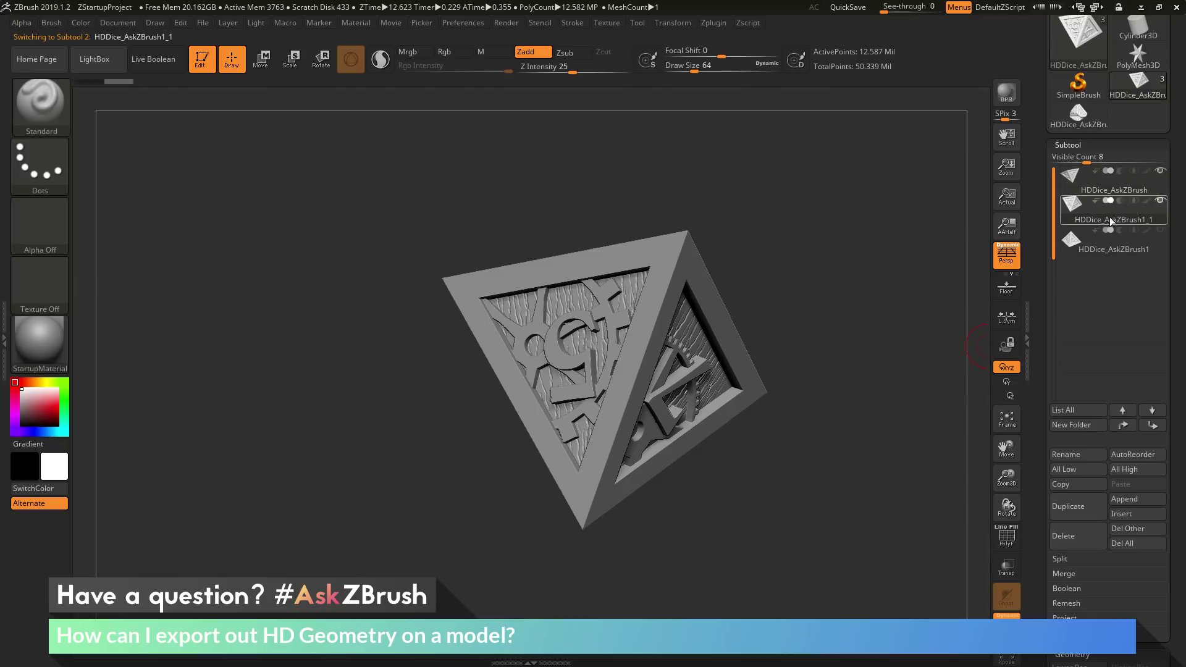
mouse_move(1117, 216)
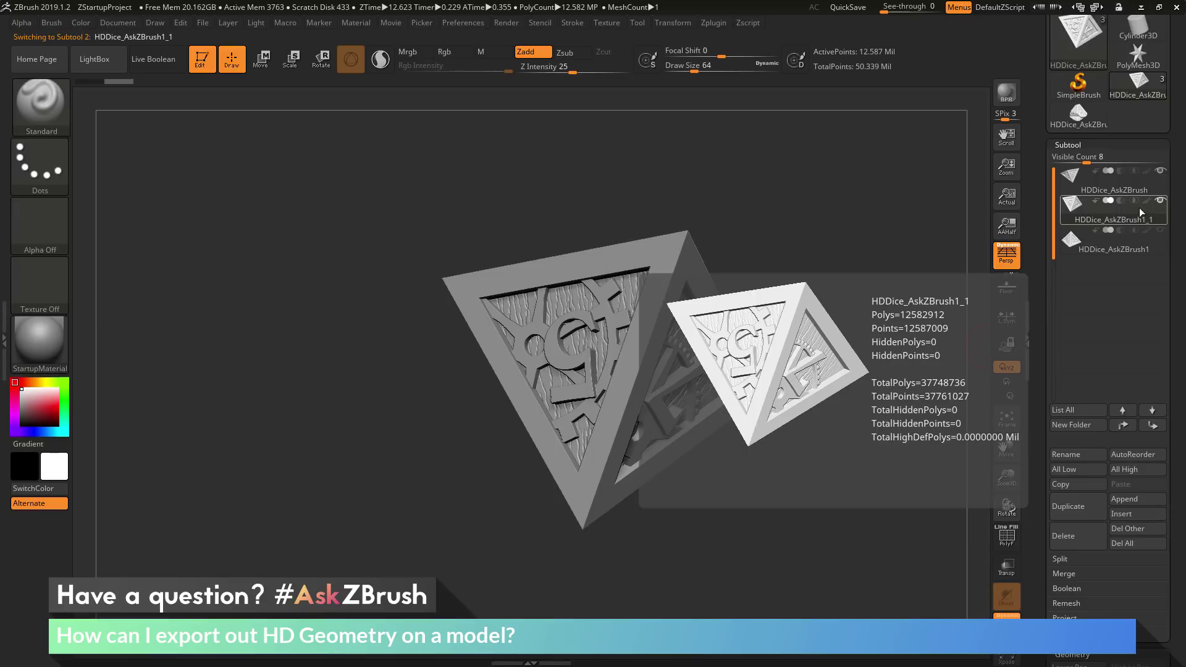
Hide the original HDDice_AskZBrush subtool, keep both duplicated halves visible, and make HDDice_AskZBrush1_1 the active subtool
mouse_move(1160, 174)
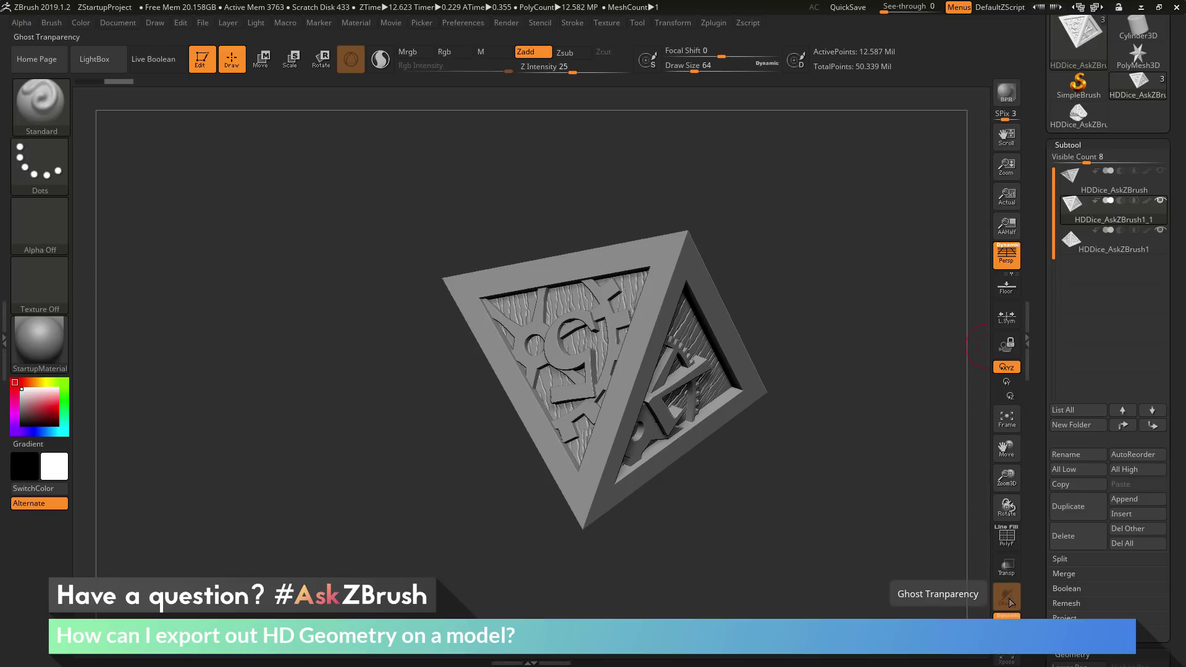
drag(872, 326, 902, 396)
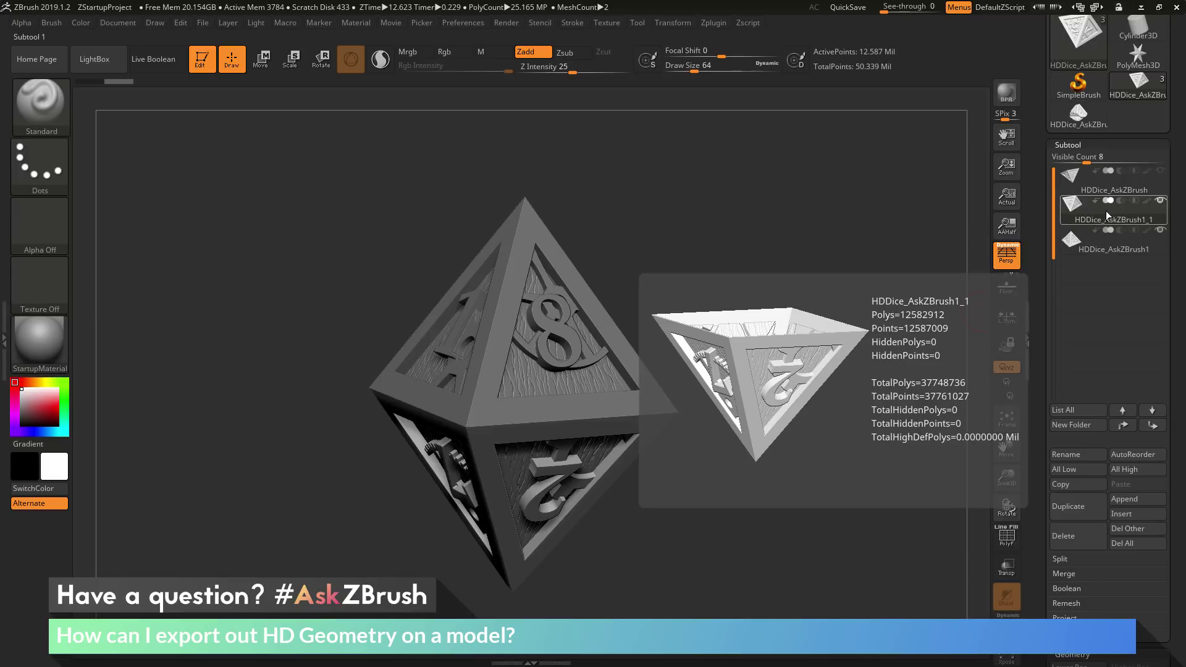
click(1102, 246)
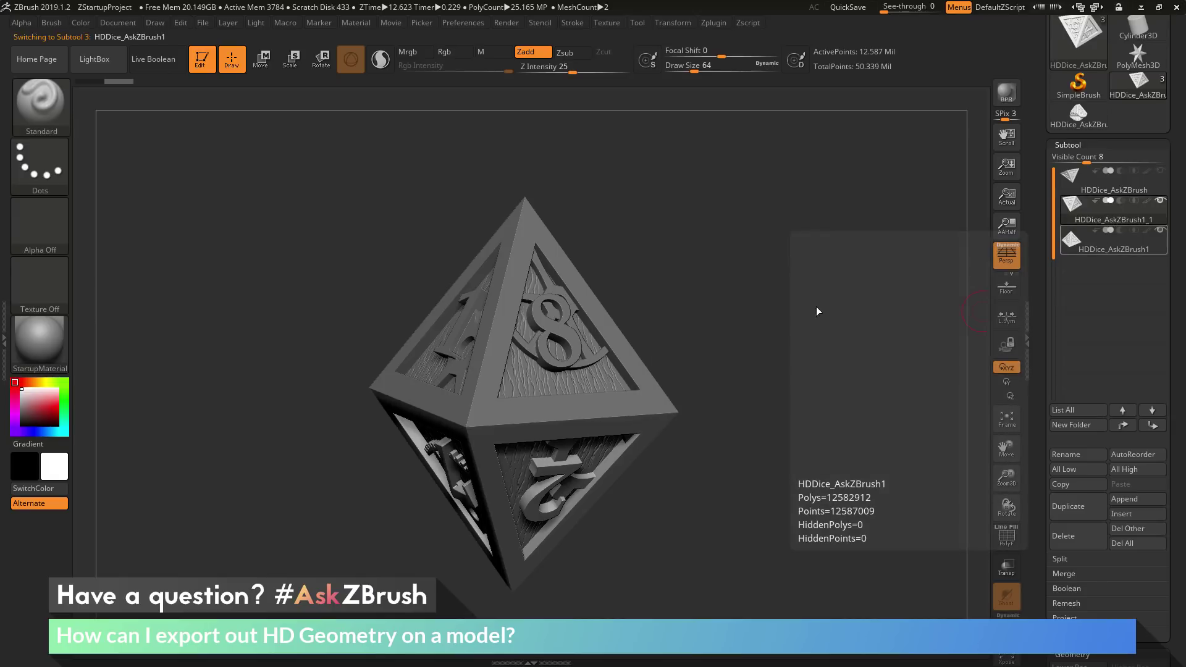
drag(794, 311, 803, 377)
click(1106, 297)
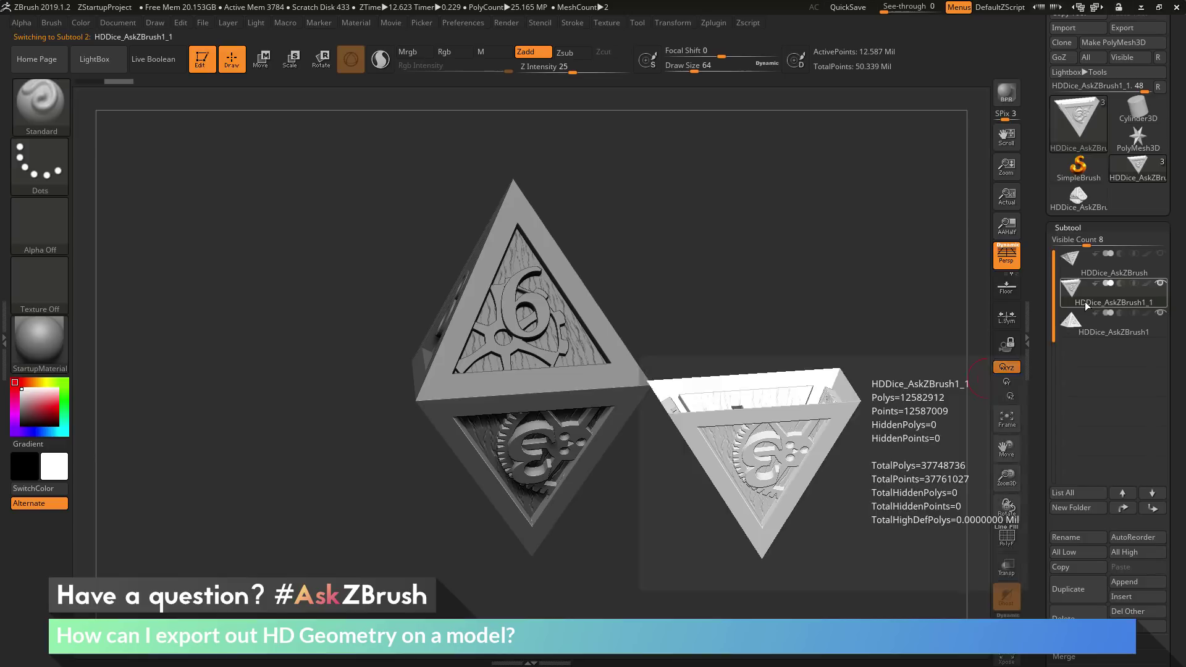
Examine the Geometry subdivision settings of the lower half duplicate and inspect both duplicated halves together from several sides
scroll(1065, 363, down, 6)
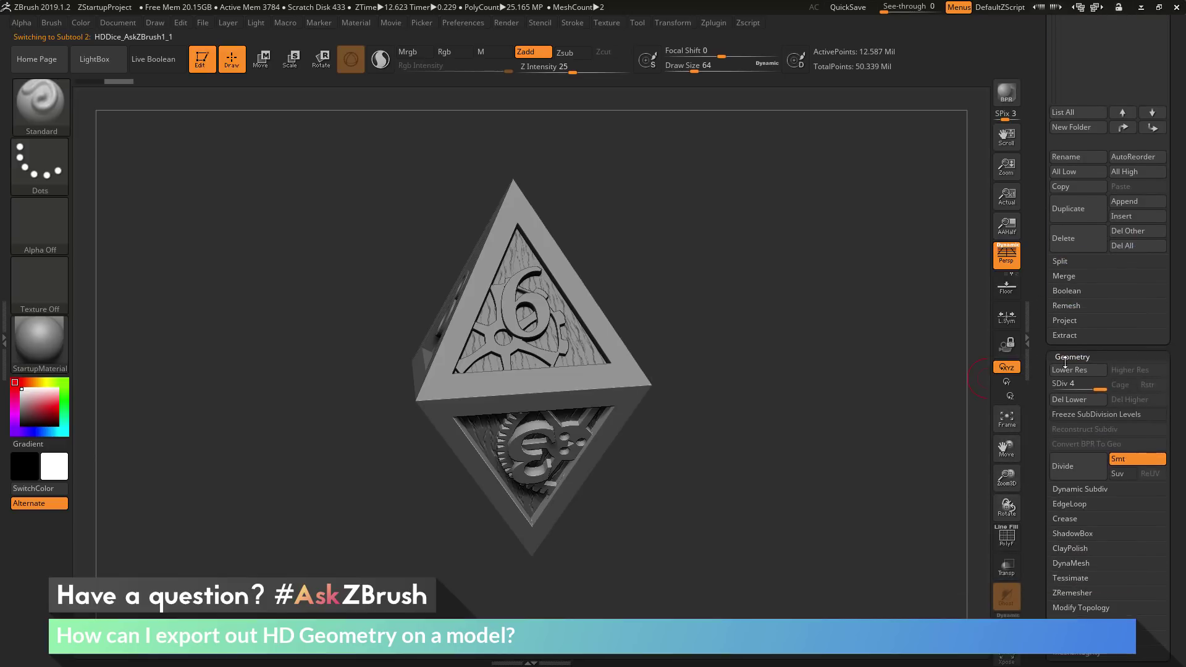
drag(790, 291, 831, 260)
scroll(1053, 178, up, 5)
scroll(1039, 283, up, 2)
drag(794, 485, 599, 383)
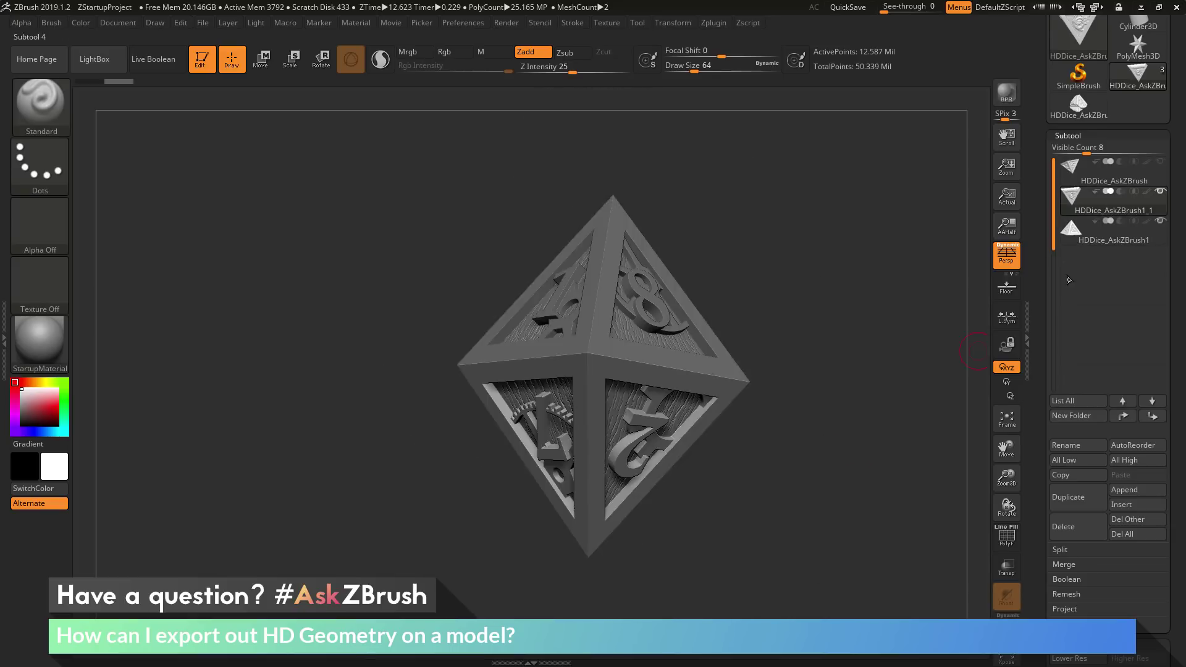
scroll(1034, 316, up, 3)
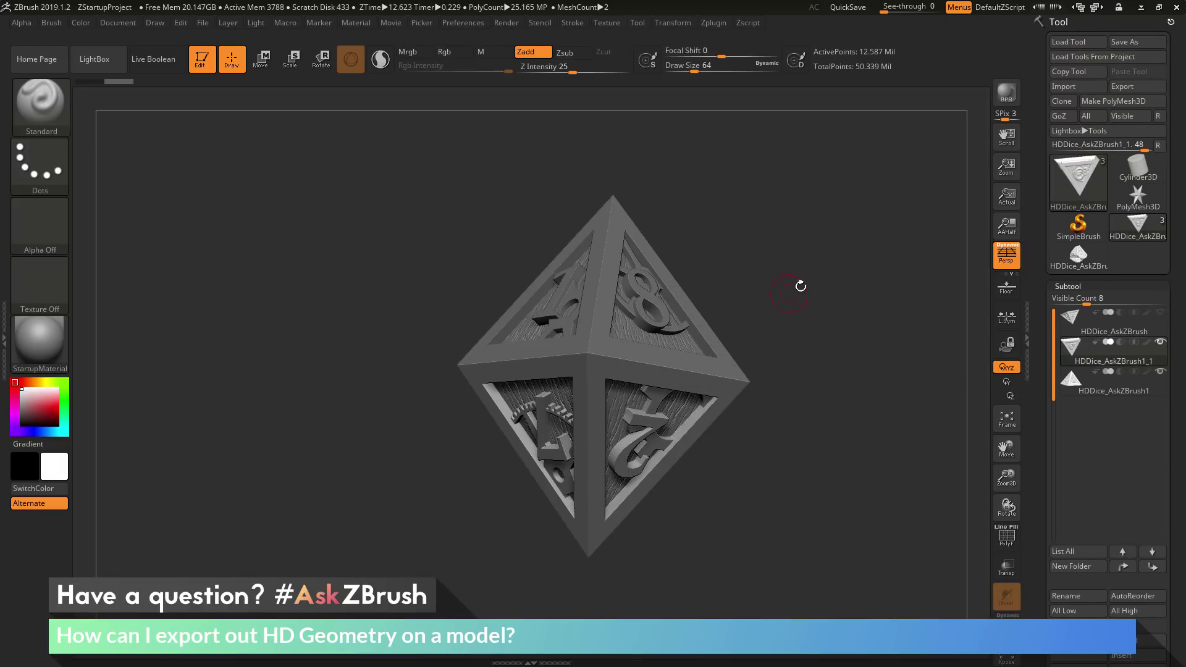
drag(783, 300, 807, 335)
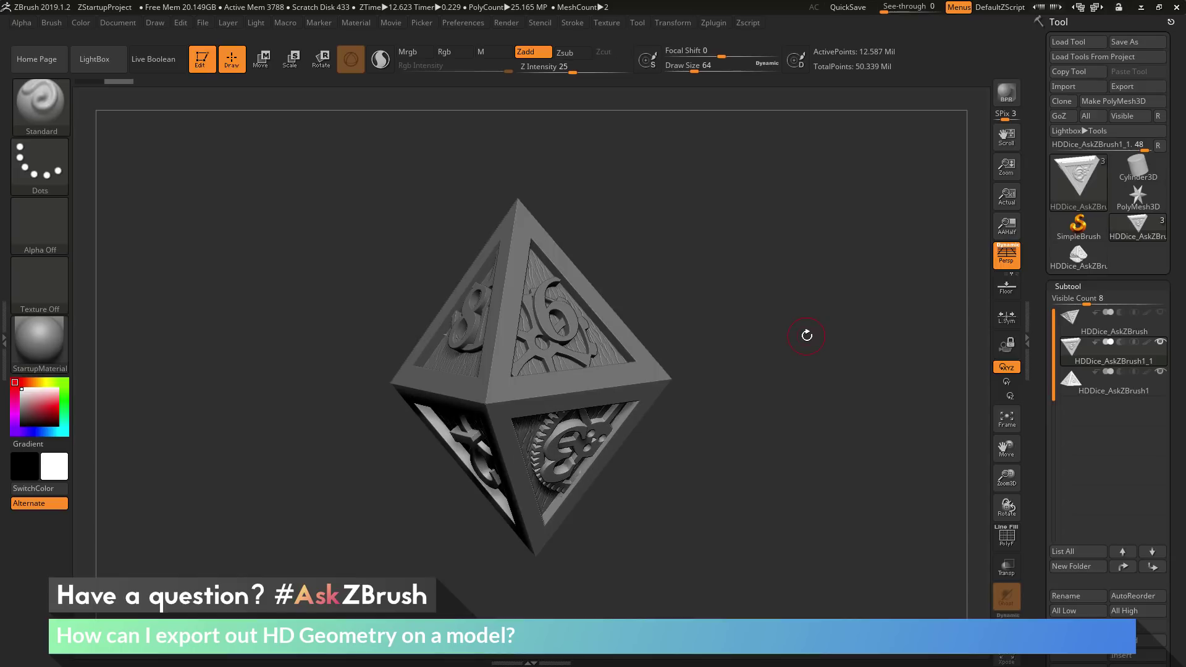
Hide the HDDice_AskZBrush1 upper half, select the original HDDice_AskZBrush subtool, and leave its Sculpt HD mode
click(1161, 370)
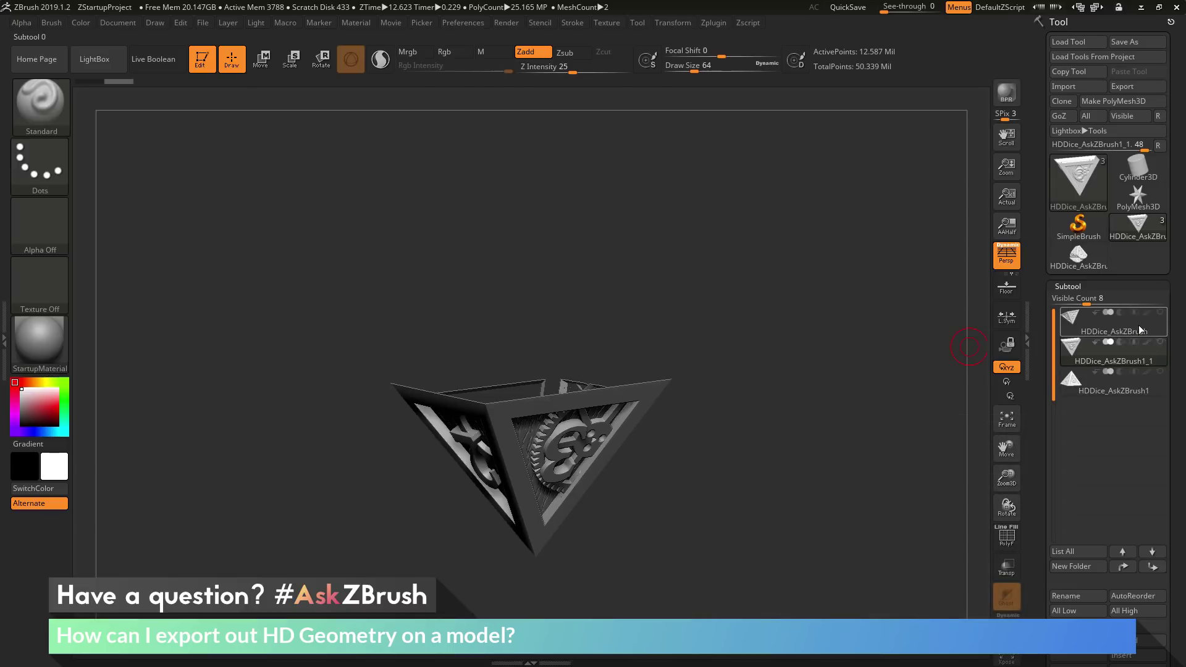
drag(843, 456, 759, 381)
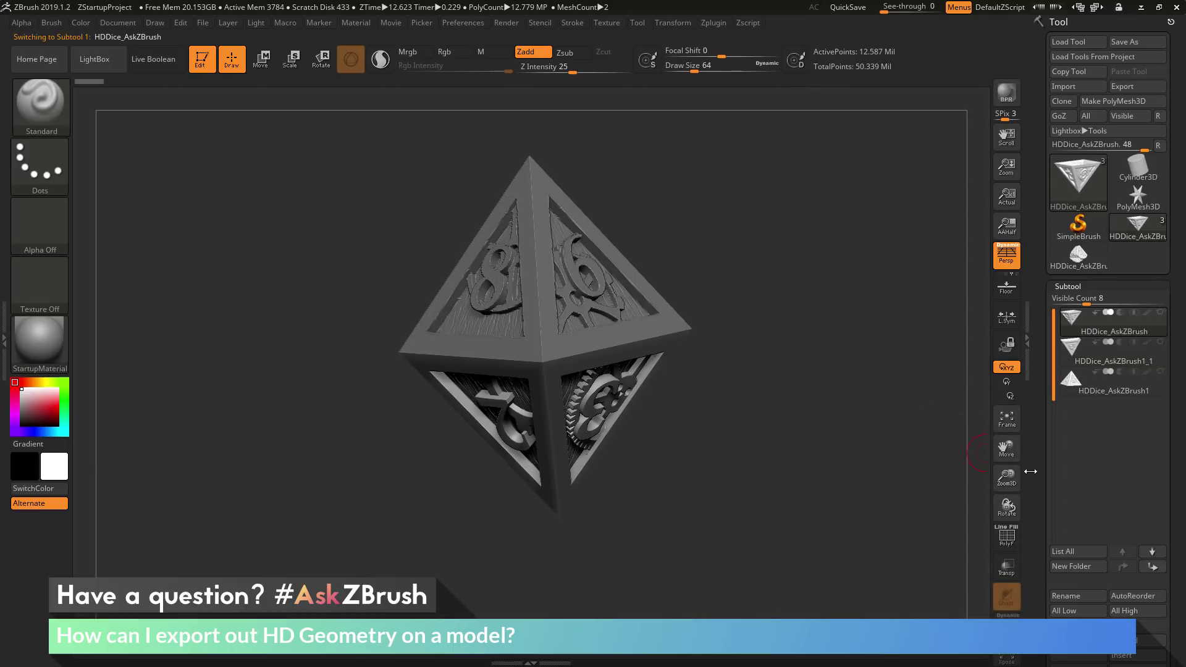
scroll(1034, 383, down, 10)
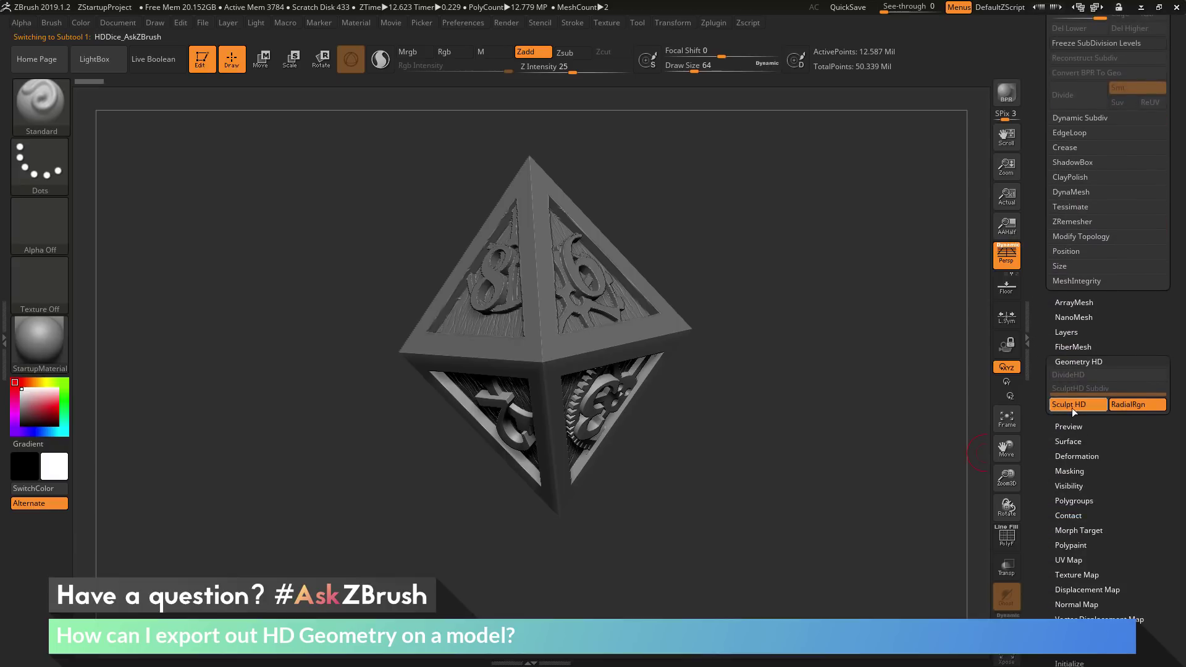
drag(727, 381, 762, 376)
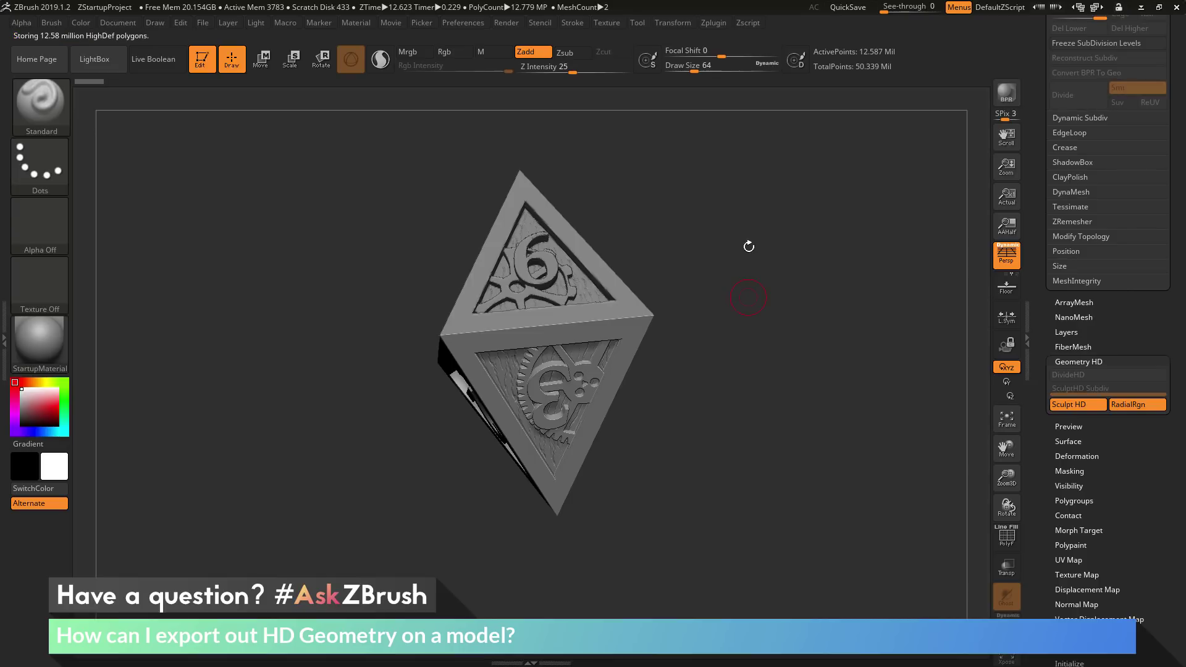
key(a)
Activate a radial Sculpt HD region around face 4 of the original dice, inspect it, and leave Sculpt HD mode
drag(751, 259, 597, 286)
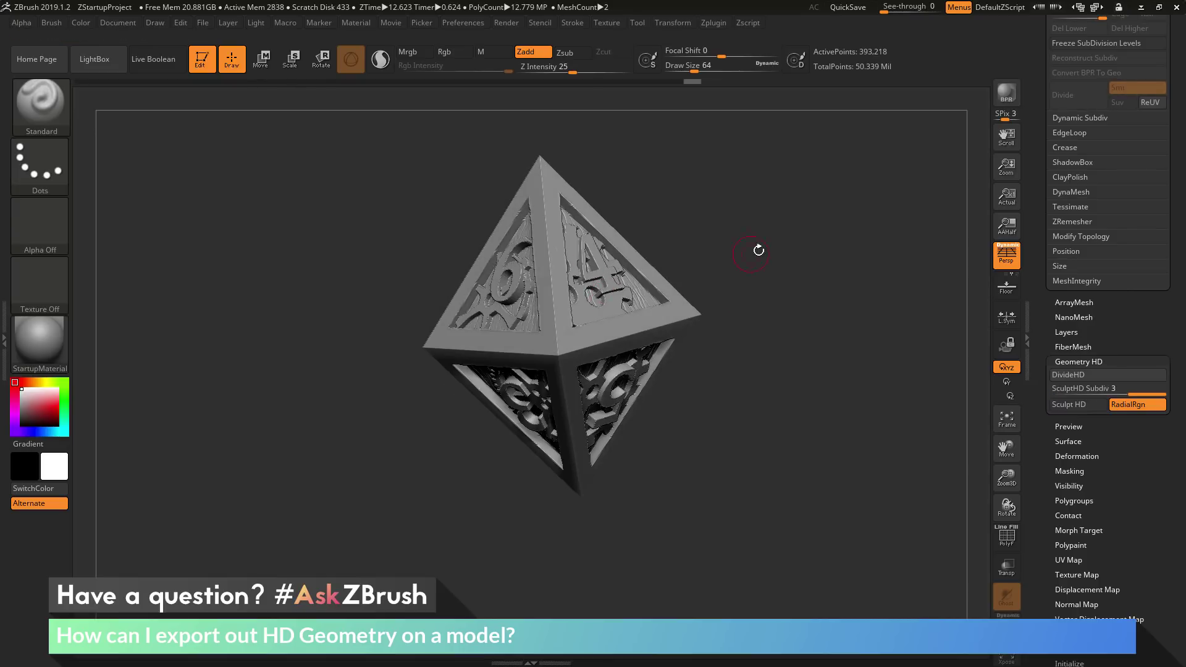
drag(758, 250, 589, 278)
key(a)
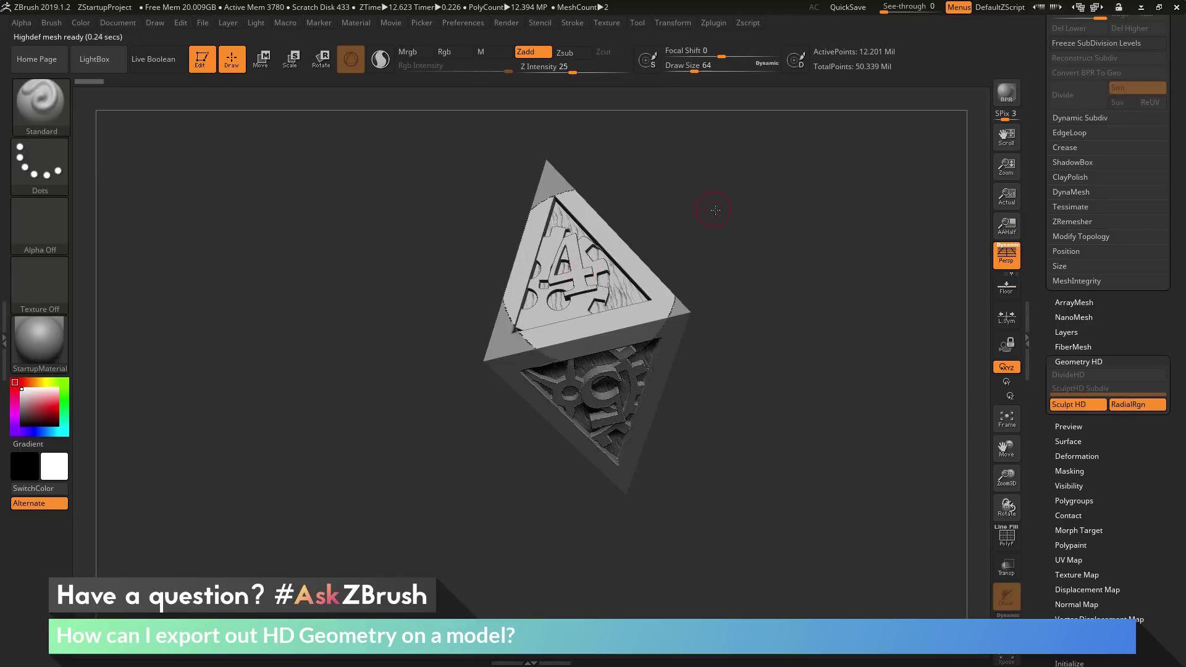
drag(715, 210, 584, 283)
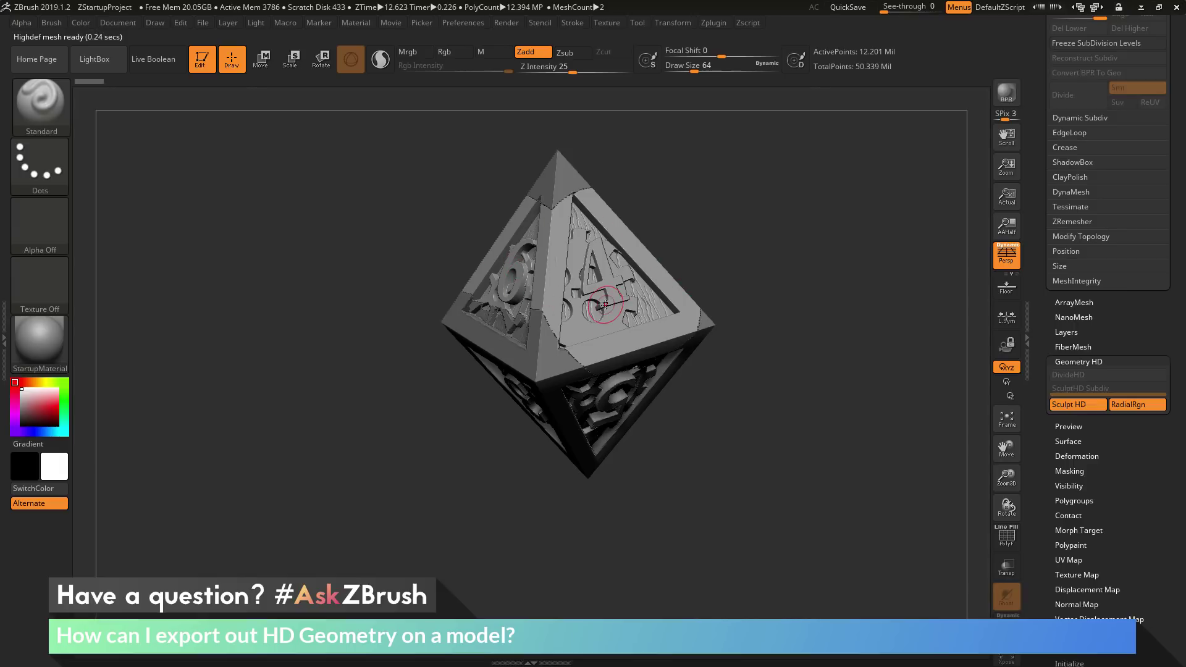
scroll(1044, 182, up, 10)
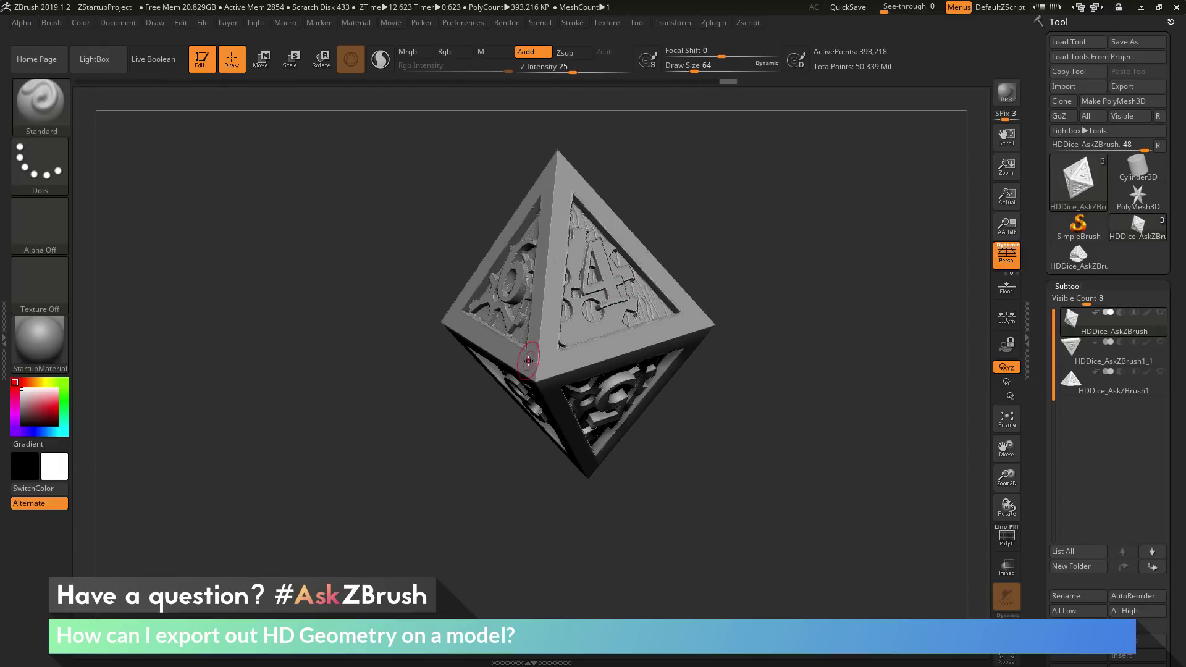
Turn on PolyFrame to examine the dice's polygroups per face and check the Geometry HD settings
drag(684, 259, 947, 522)
click(1012, 541)
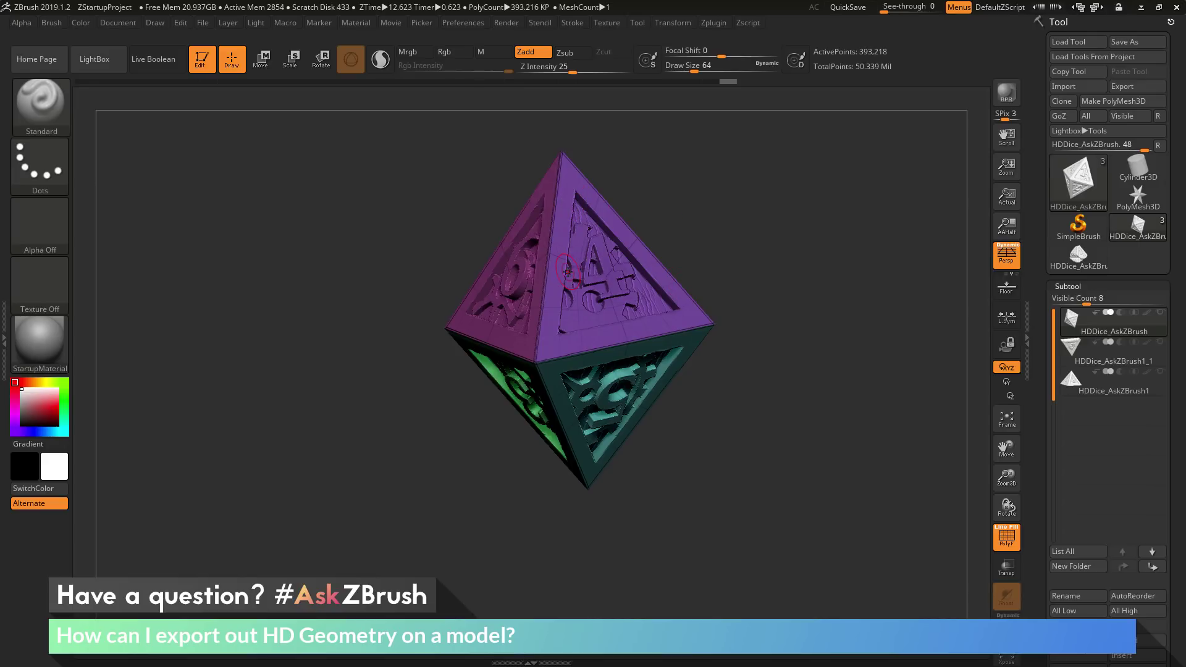
key(ctrl+shift)
scroll(1026, 275, down, 10)
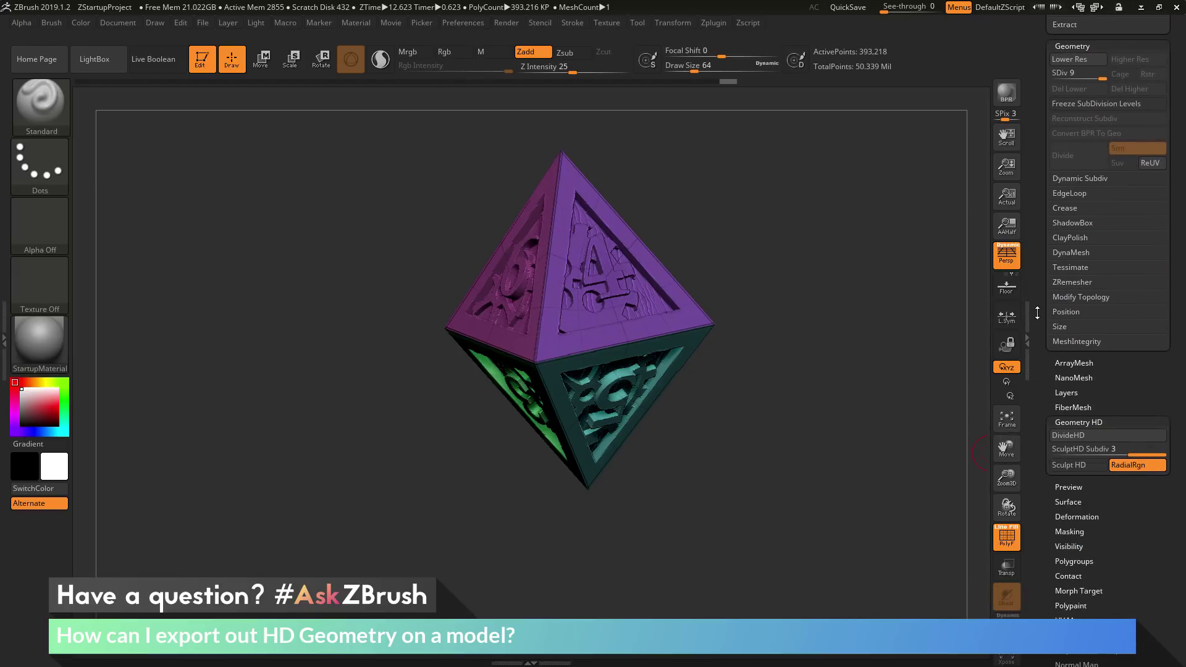
Select the HDDice_AskZBrush1_1 lower half, turn off PolyFrame, and show the HDDice_AskZBrush1 upper half alongside it
scroll(1088, 180, up, 10)
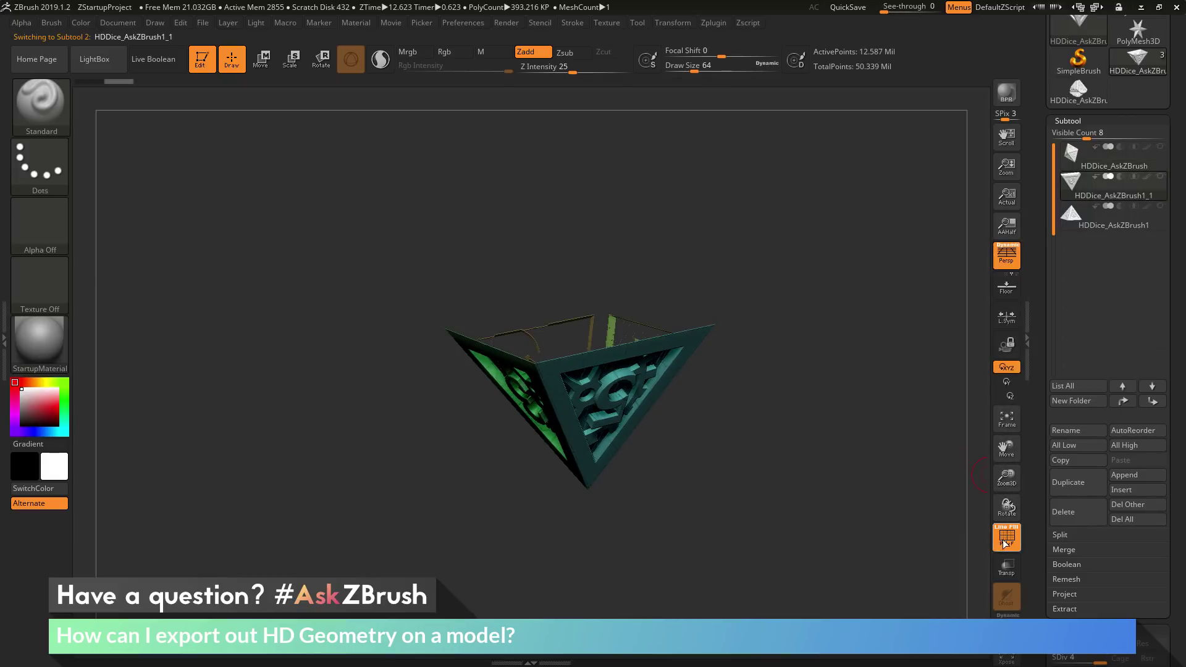
drag(951, 265, 845, 308)
drag(859, 201, 969, 189)
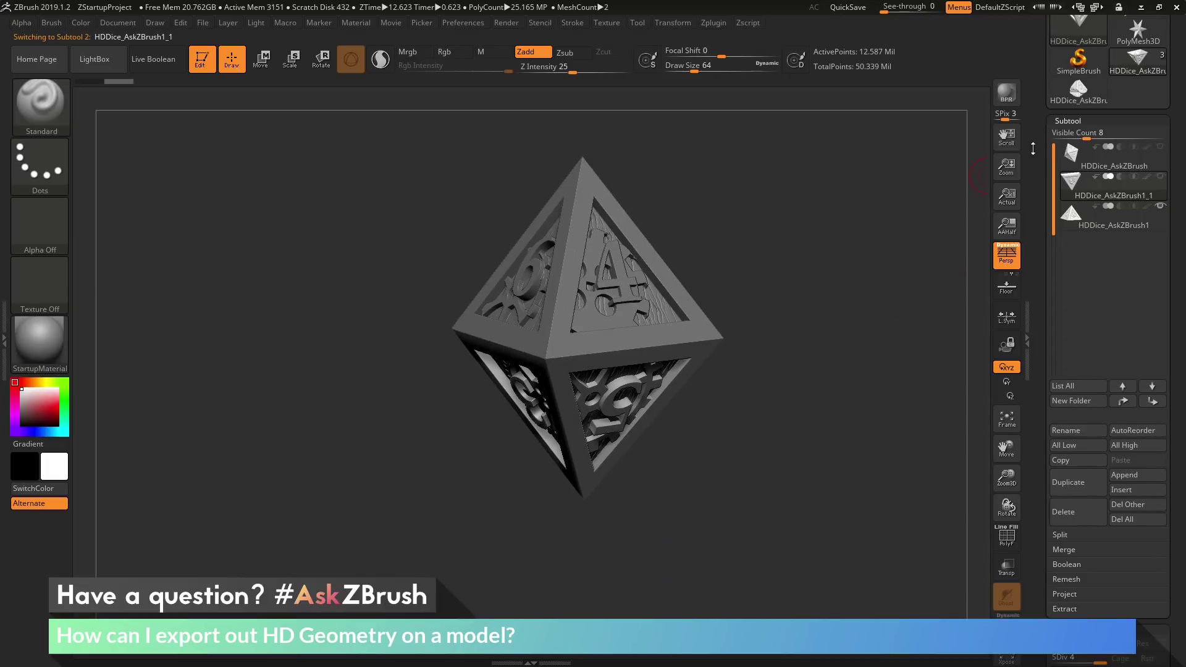
scroll(1033, 149, up, 3)
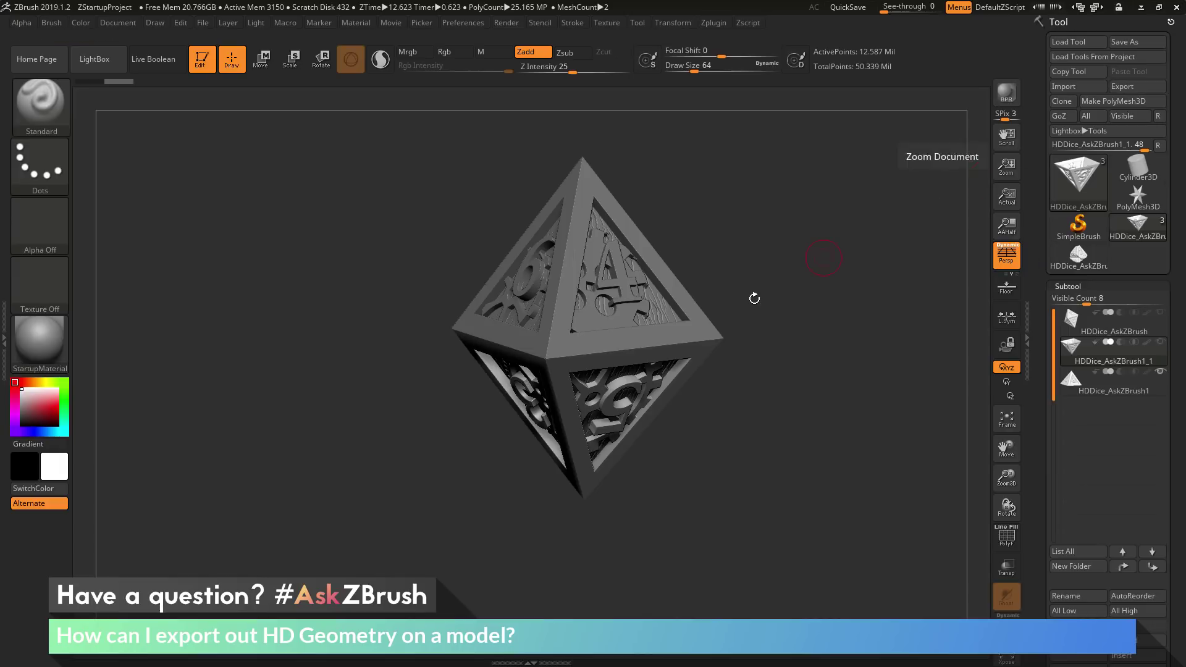
drag(829, 355, 793, 351)
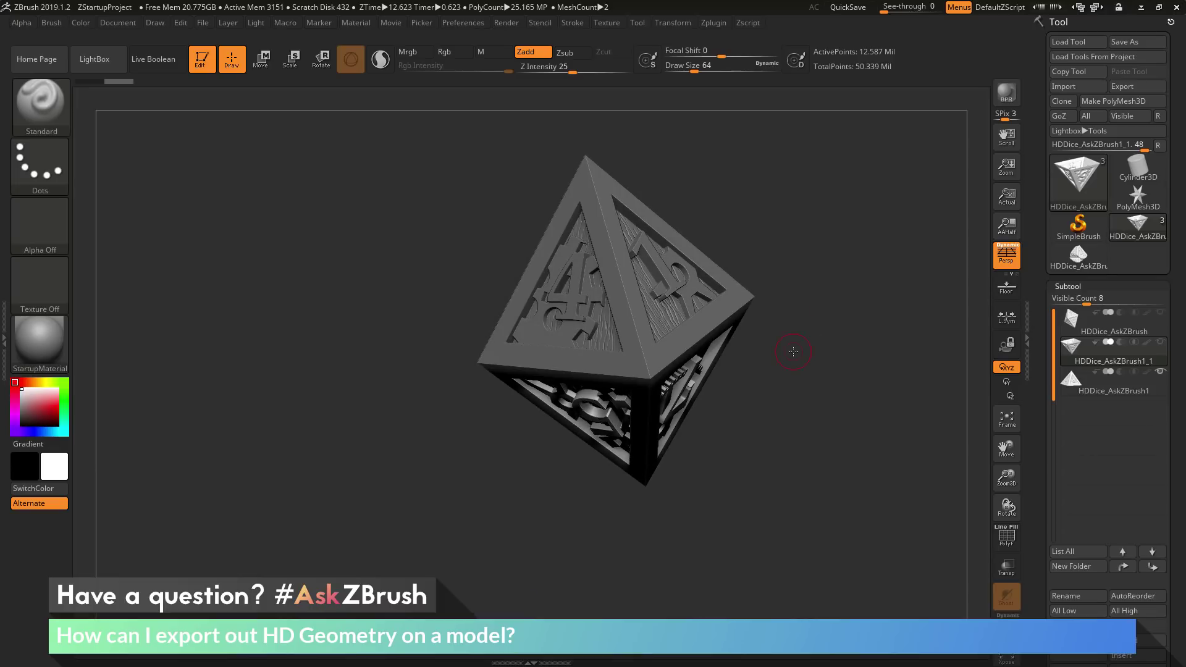